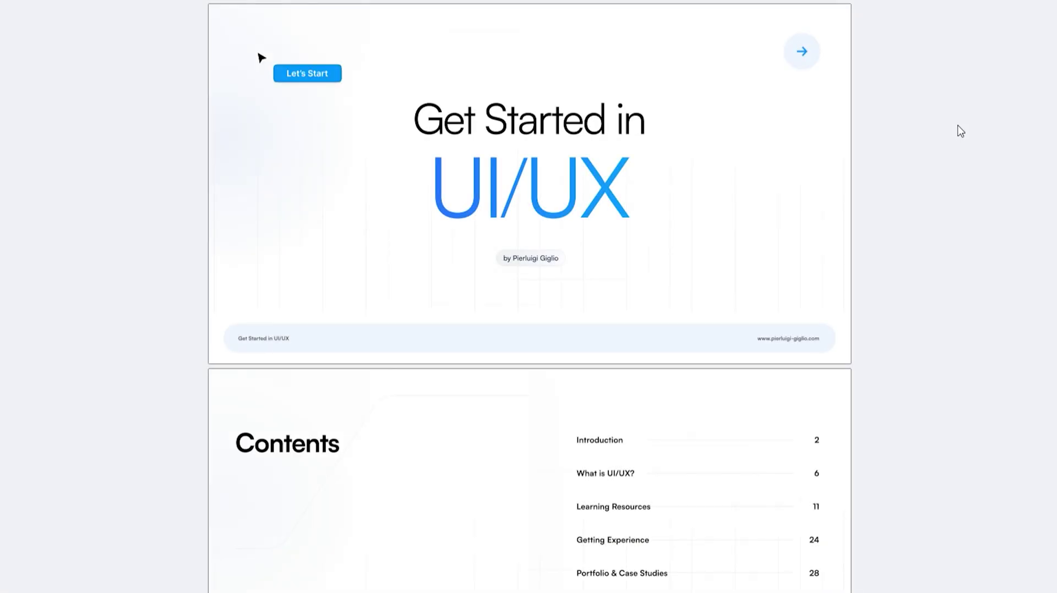
Scroll down the UI/UX guide slides from the cover to the Information Architecture slide.
{"action": "scroll", "coordinate": [970, 370], "scroll_direction": "down", "scroll_amount": 15}
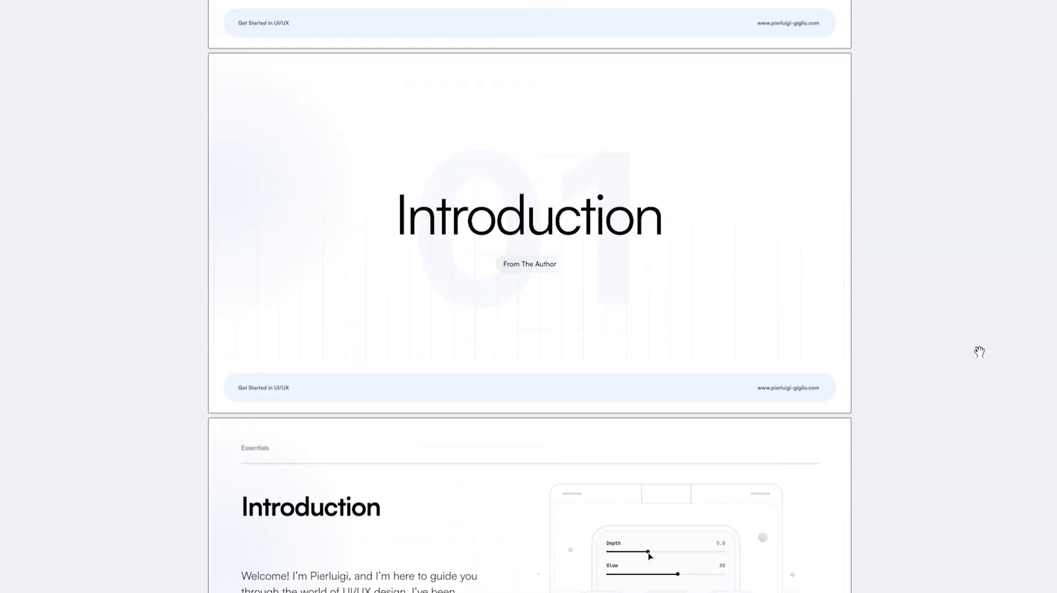
{"action": "scroll", "coordinate": [978, 350], "scroll_direction": "down", "scroll_amount": 15}
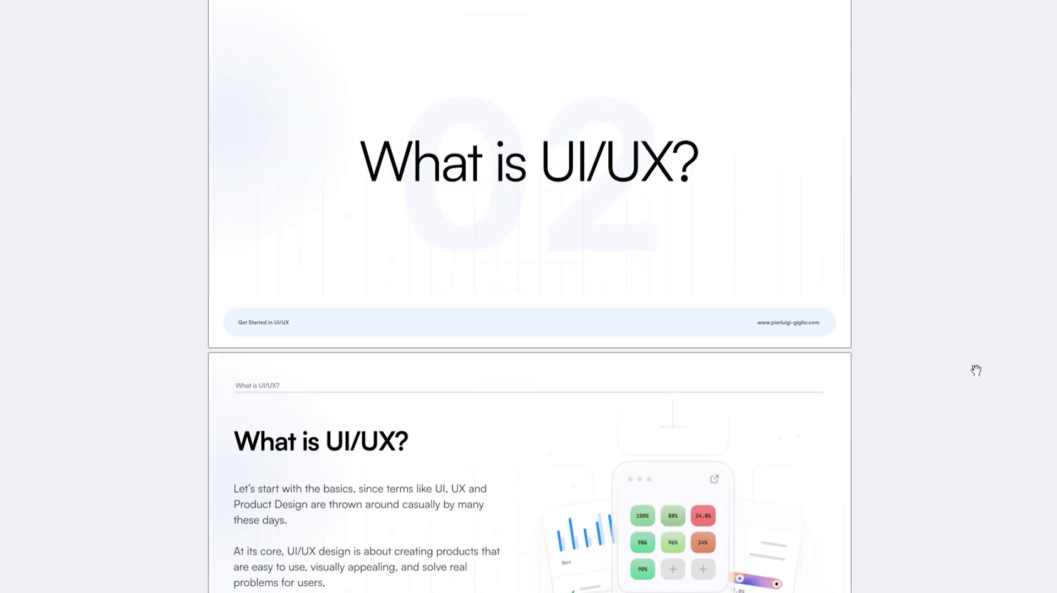
{"action": "scroll", "coordinate": [971, 361], "scroll_direction": "down", "scroll_amount": 15}
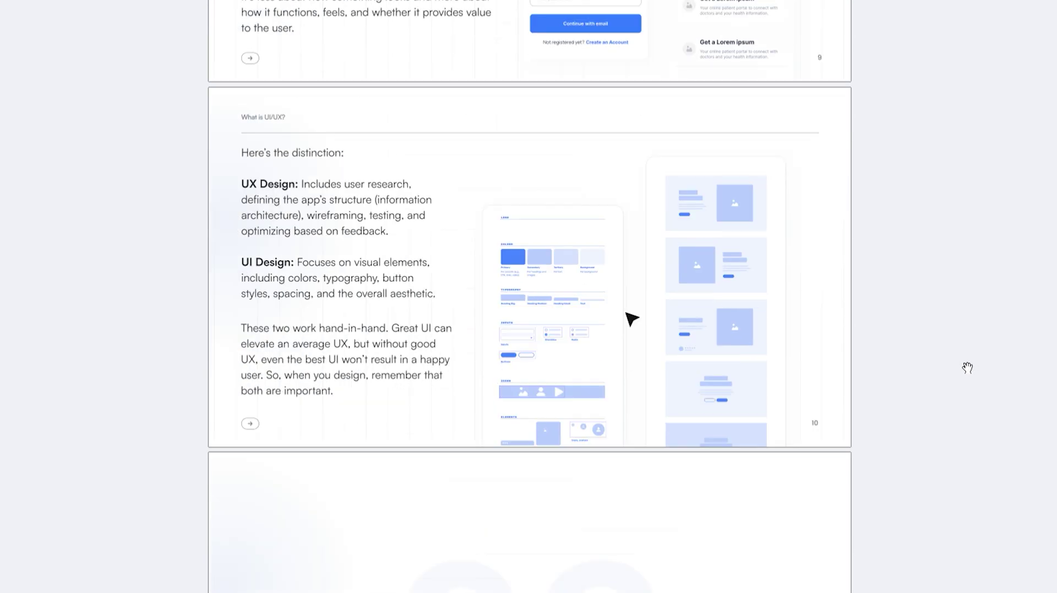
{"action": "scroll", "coordinate": [967, 368], "scroll_direction": "down", "scroll_amount": 4}
{"action": "scroll", "coordinate": [968, 369], "scroll_direction": "down", "scroll_amount": 20}
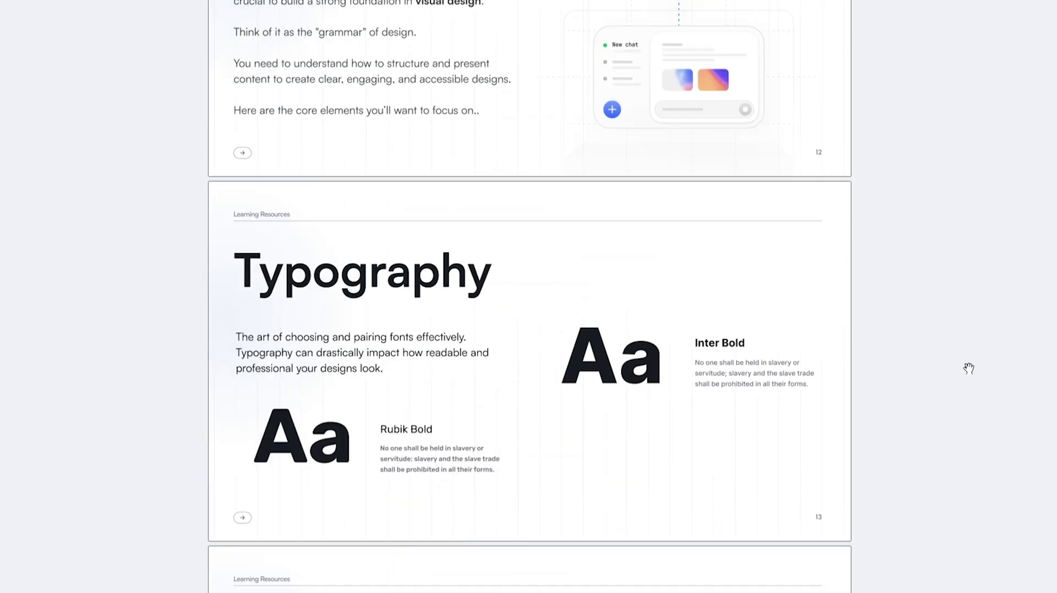
{"action": "scroll", "coordinate": [974, 372], "scroll_direction": "down", "scroll_amount": 20}
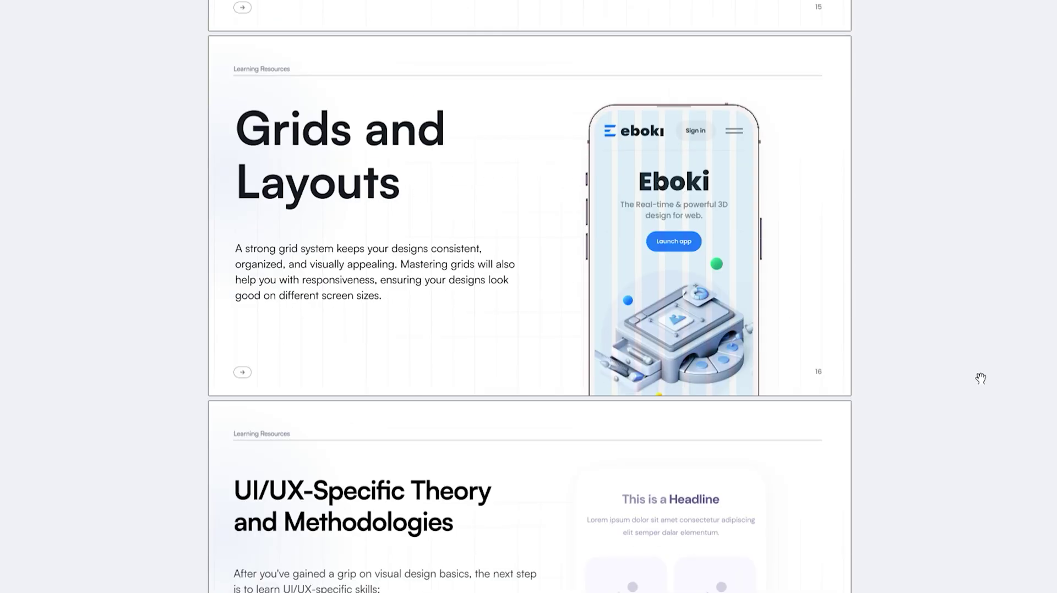
{"action": "scroll", "coordinate": [976, 377], "scroll_direction": "down", "scroll_amount": 5}
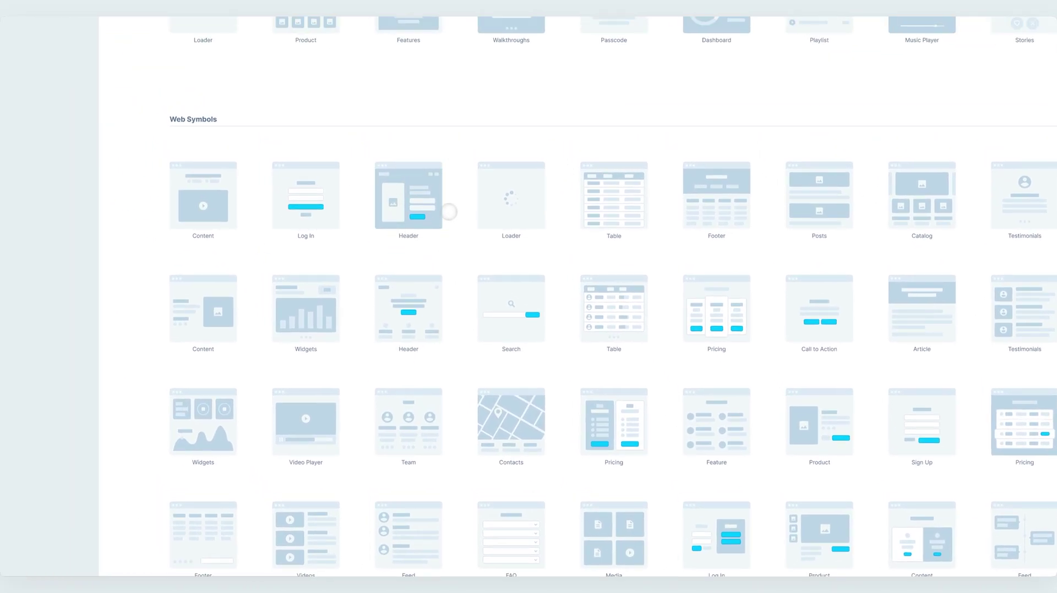
Pan across the Mobile Symbols, Web Symbols and user-flow boards to the Shello Wireframes Demo board.
{"action": "scroll", "coordinate": [439, 229], "scroll_direction": "up", "scroll_amount": 12}
{"action": "scroll", "coordinate": [433, 270], "scroll_direction": "down", "scroll_amount": 3}
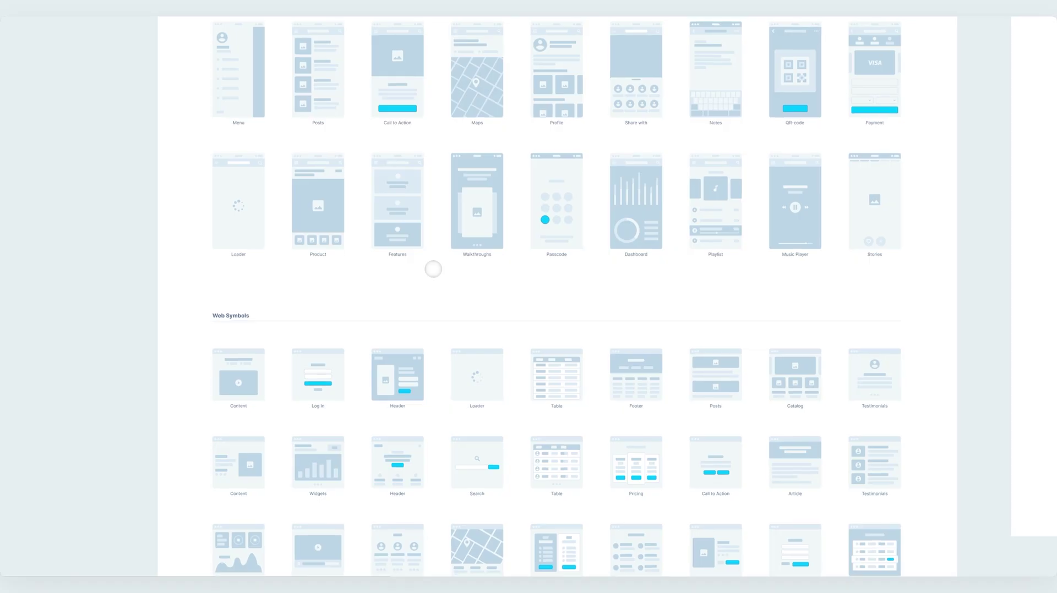
{"action": "scroll", "coordinate": [433, 269], "scroll_direction": "down", "scroll_amount": 2}
{"action": "scroll", "coordinate": [432, 267], "scroll_direction": "up", "scroll_amount": 2}
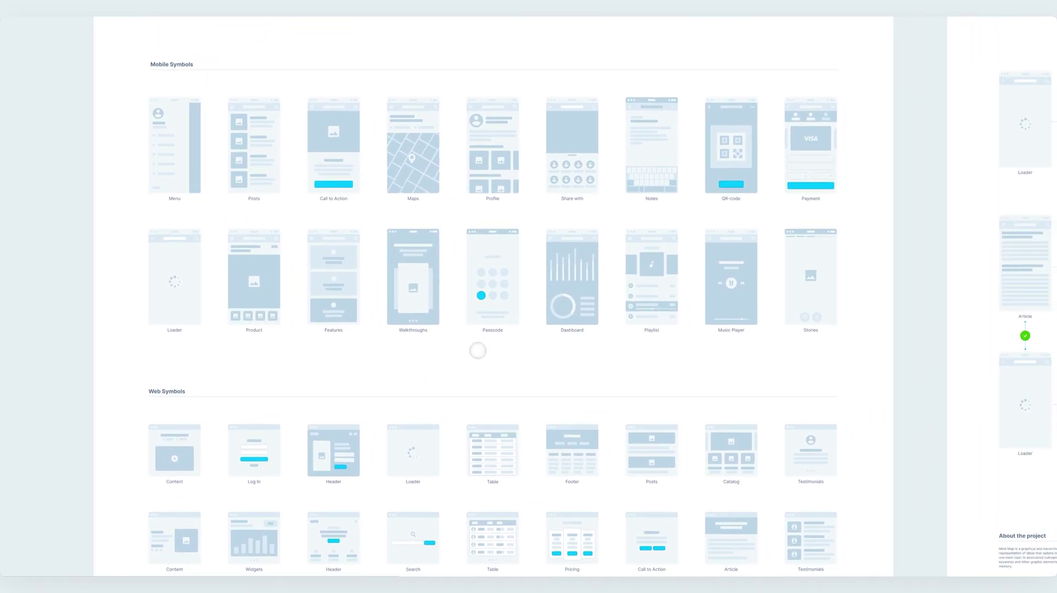
{"action": "scroll", "coordinate": [478, 351], "scroll_direction": "right", "scroll_amount": 10}
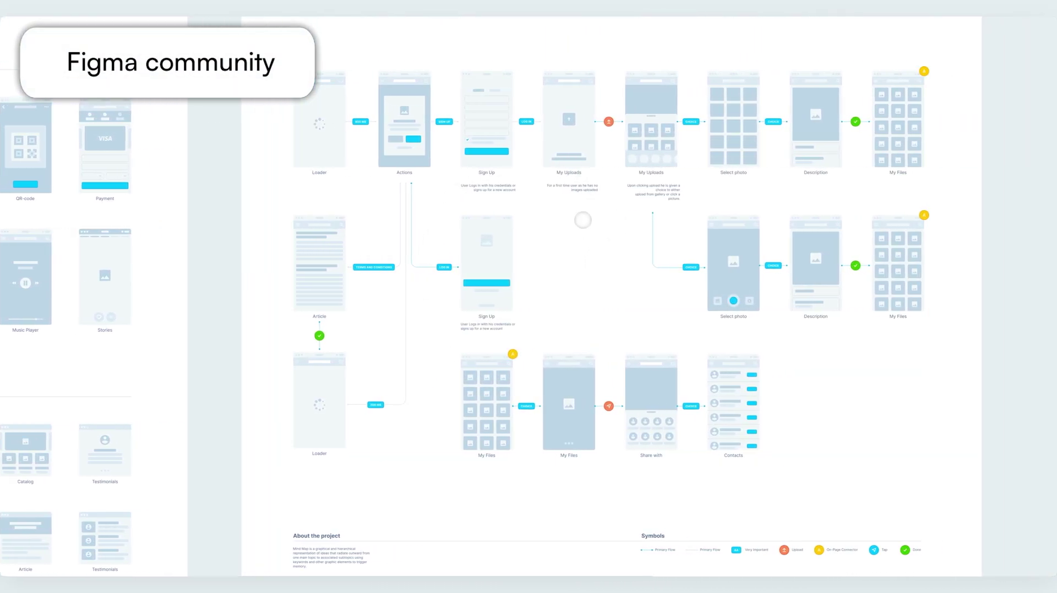
{"action": "scroll", "coordinate": [604, 225], "scroll_direction": "up", "scroll_amount": 3}
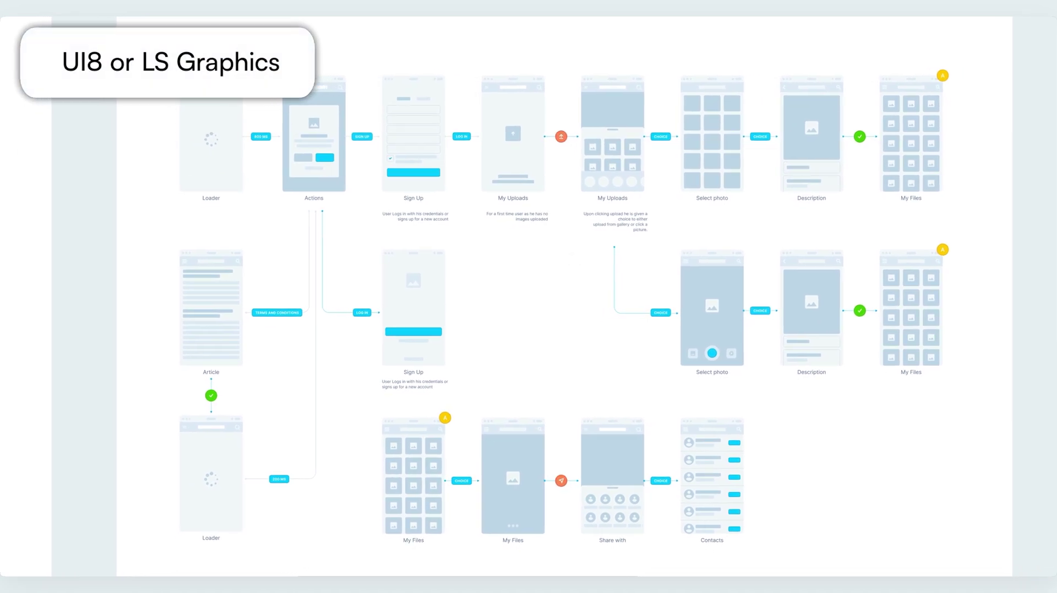
{"action": "scroll", "coordinate": [529, 297], "scroll_direction": "down", "scroll_amount": 2}
{"action": "scroll", "coordinate": [528, 297], "scroll_direction": "left", "scroll_amount": 3}
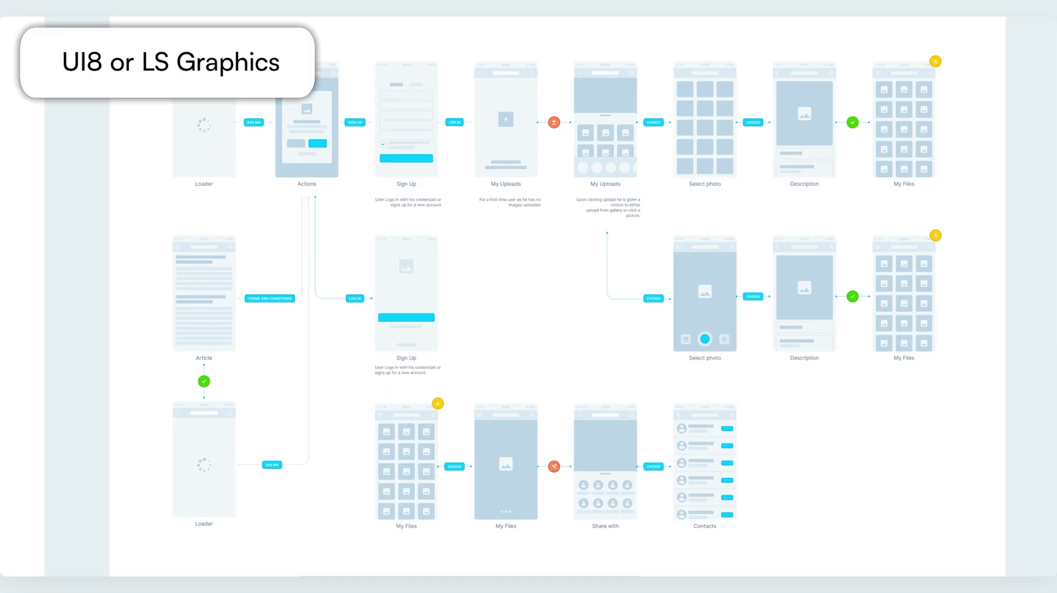
{"action": "scroll", "coordinate": [529, 297], "scroll_direction": "left", "scroll_amount": 10}
{"action": "scroll", "coordinate": [528, 297], "scroll_direction": "down", "scroll_amount": 5}
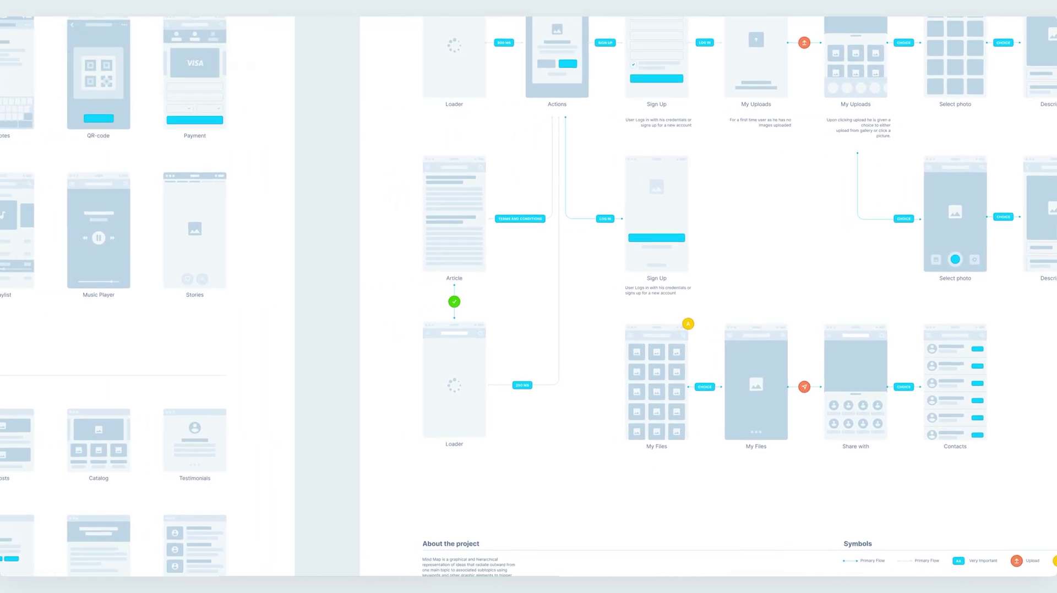
{"action": "scroll", "coordinate": [528, 298], "scroll_direction": "left", "scroll_amount": 6}
{"action": "scroll", "coordinate": [528, 297], "scroll_direction": "down", "scroll_amount": 2}
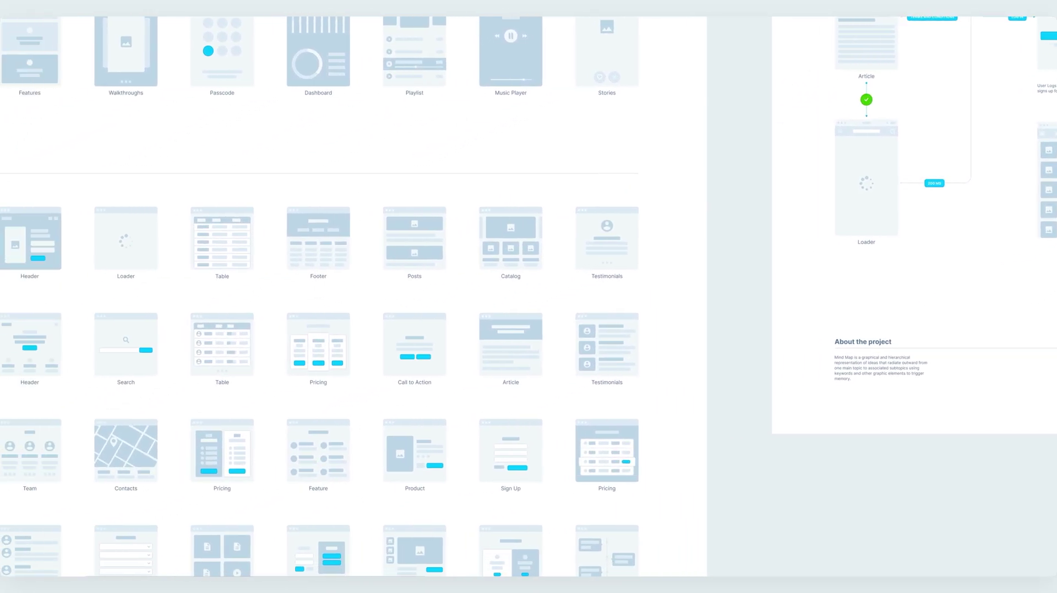
{"action": "scroll", "coordinate": [528, 297], "scroll_direction": "left", "scroll_amount": 1}
{"action": "scroll", "coordinate": [529, 297], "scroll_direction": "up", "scroll_amount": 1}
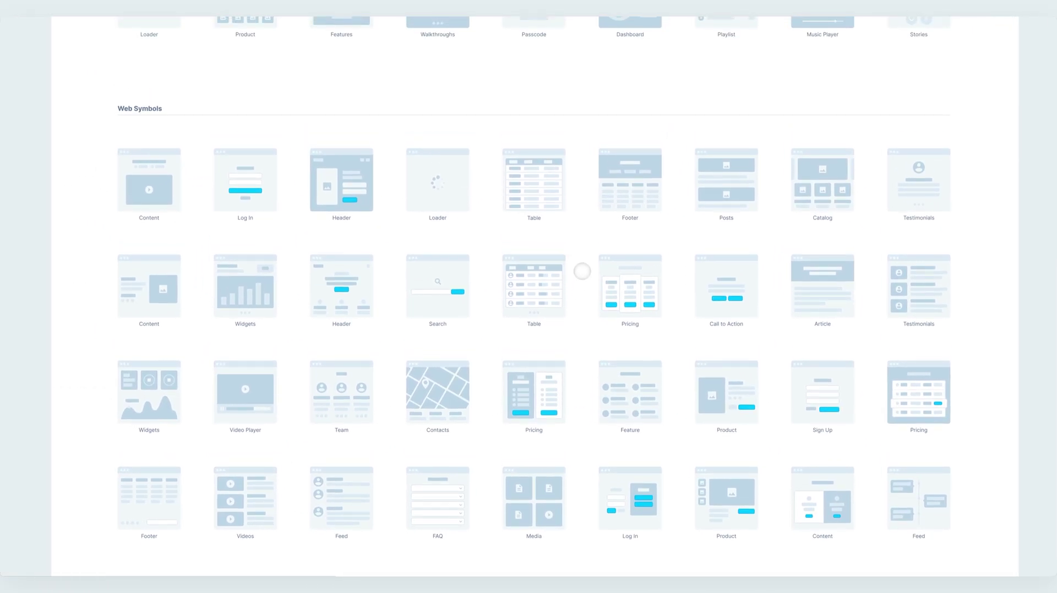
{"action": "scroll", "coordinate": [581, 272], "scroll_direction": "up", "scroll_amount": 5}
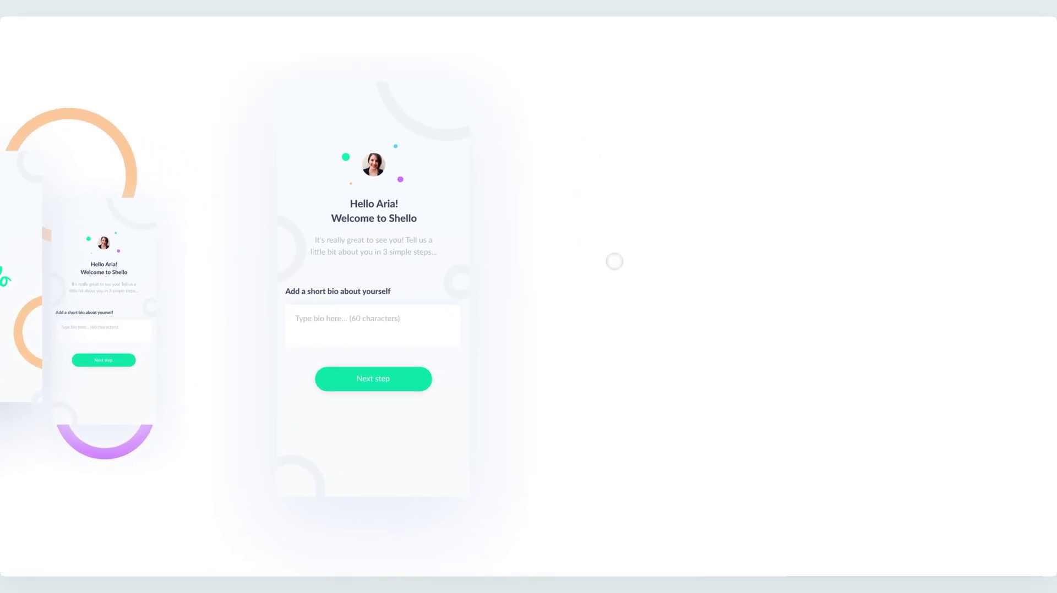
Restore the interface and draw a 419×943 rectangle beside the Shello screen.
{"action": "key", "text": "super+period"}
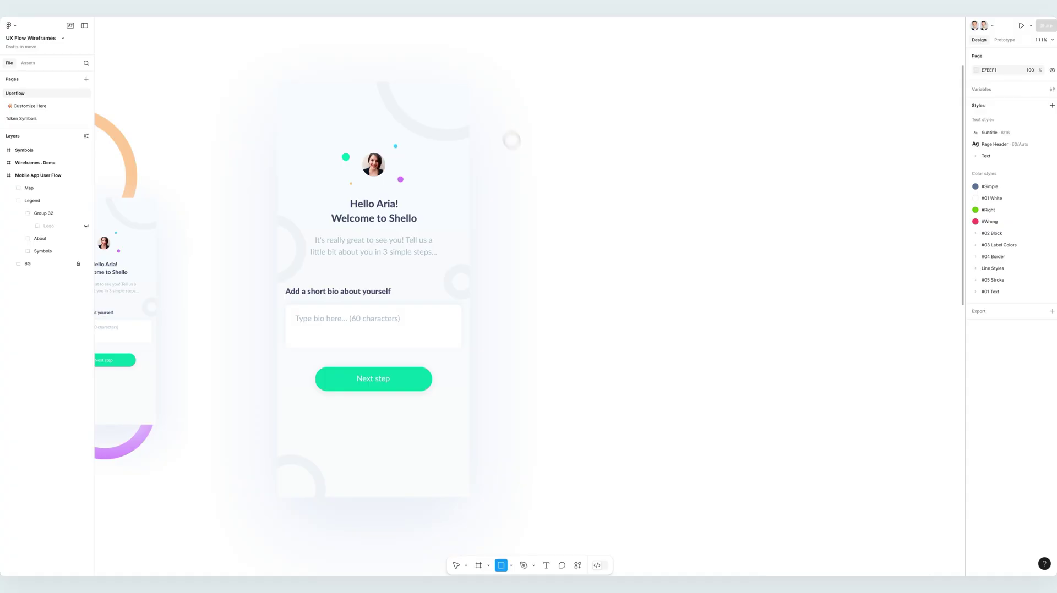
{"action": "left_click_drag", "start_coordinate": [515, 83], "coordinate": [674, 415]}
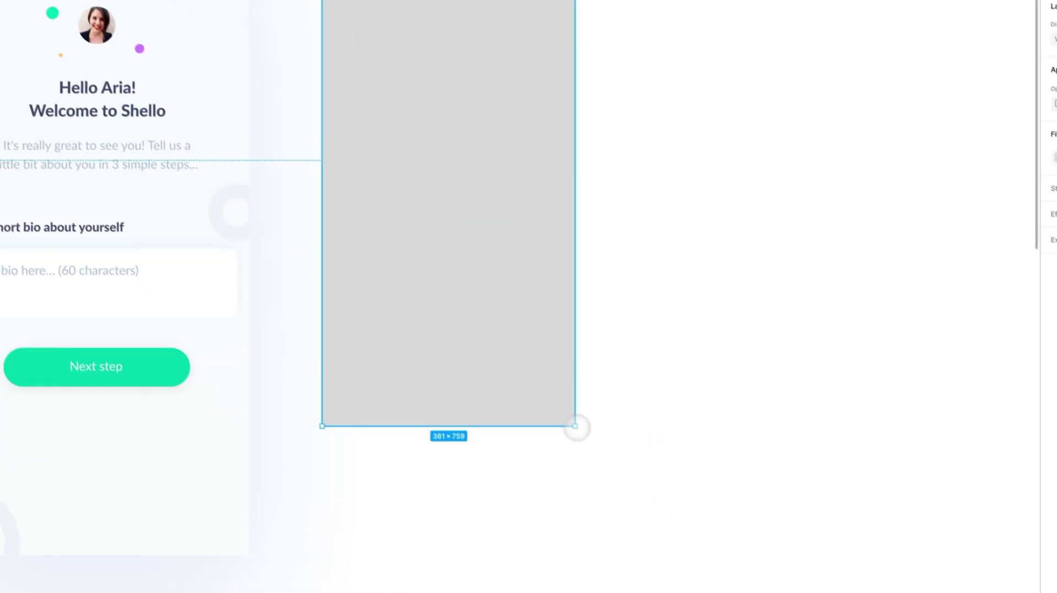
{"action": "left_click_drag", "start_coordinate": [576, 428], "coordinate": [616, 554]}
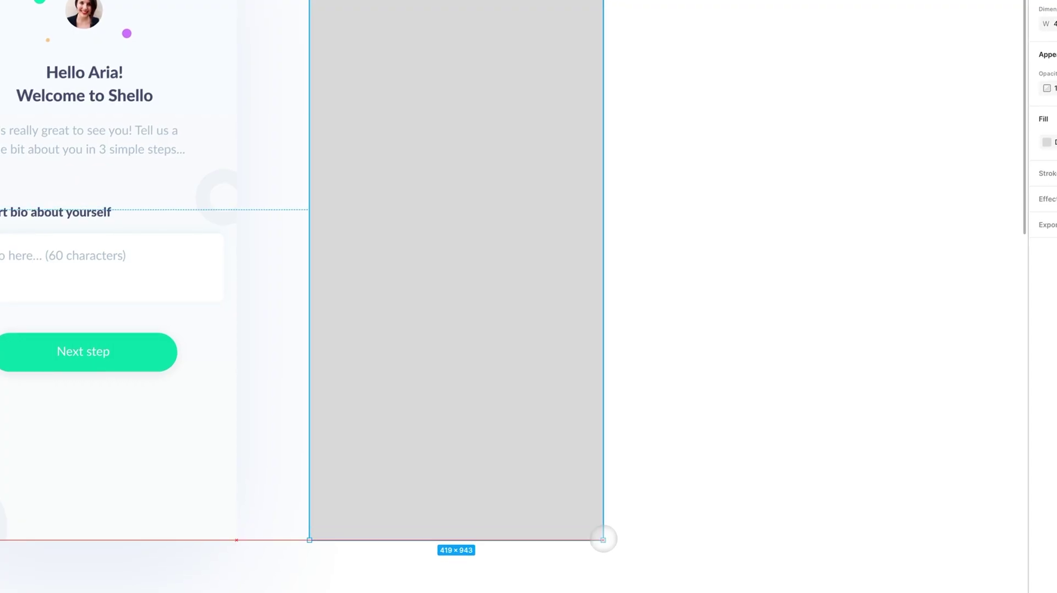
{"action": "left_click_drag", "start_coordinate": [523, 370], "coordinate": [528, 244]}
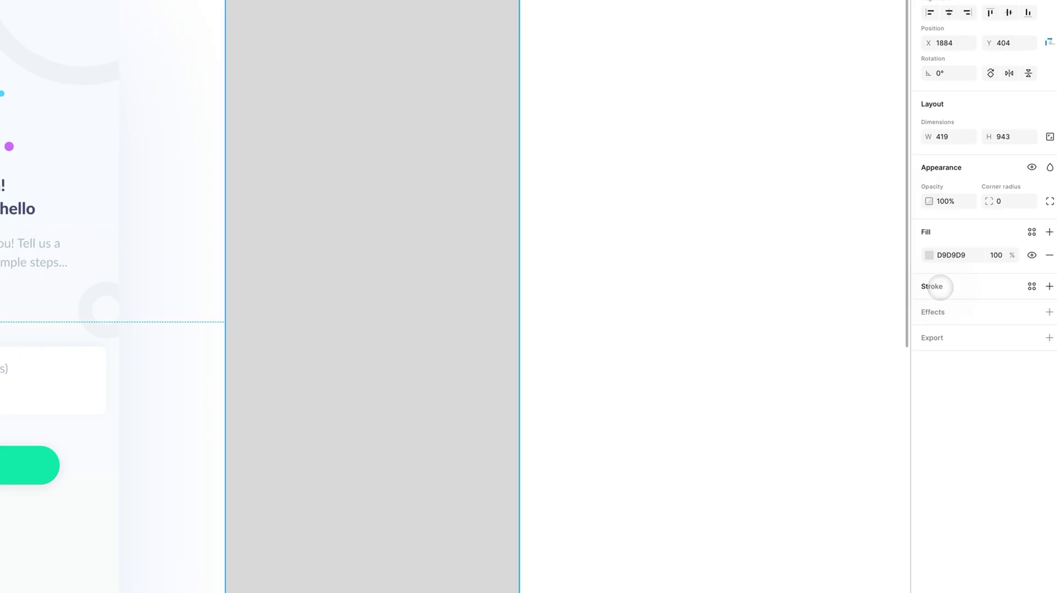
Give the rectangle a black stroke of weight 9 and hide its fill.
{"action": "left_click", "coordinate": [940, 287]}
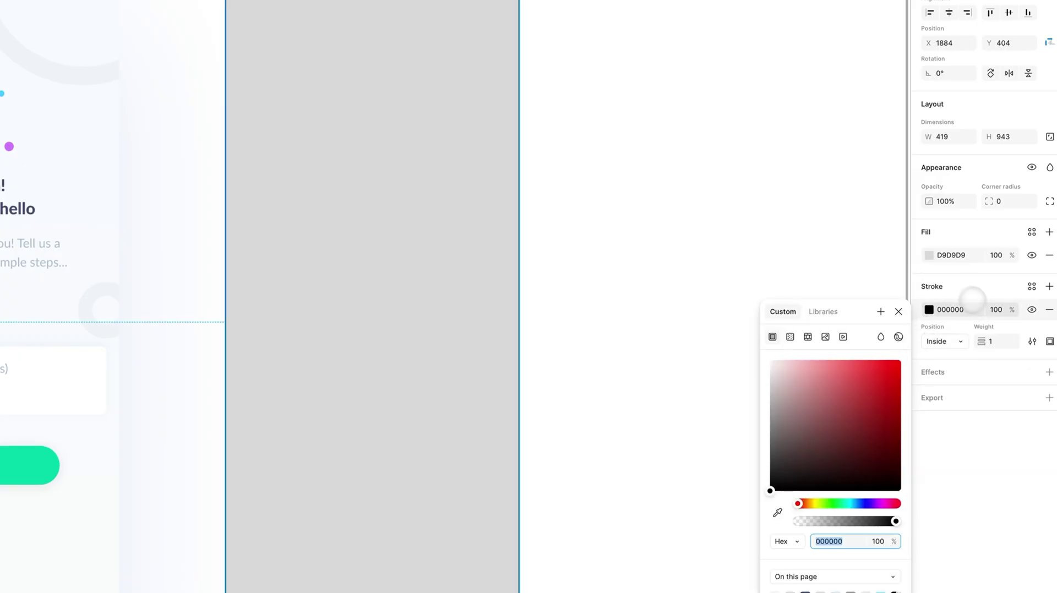
{"action": "left_click", "coordinate": [1031, 255]}
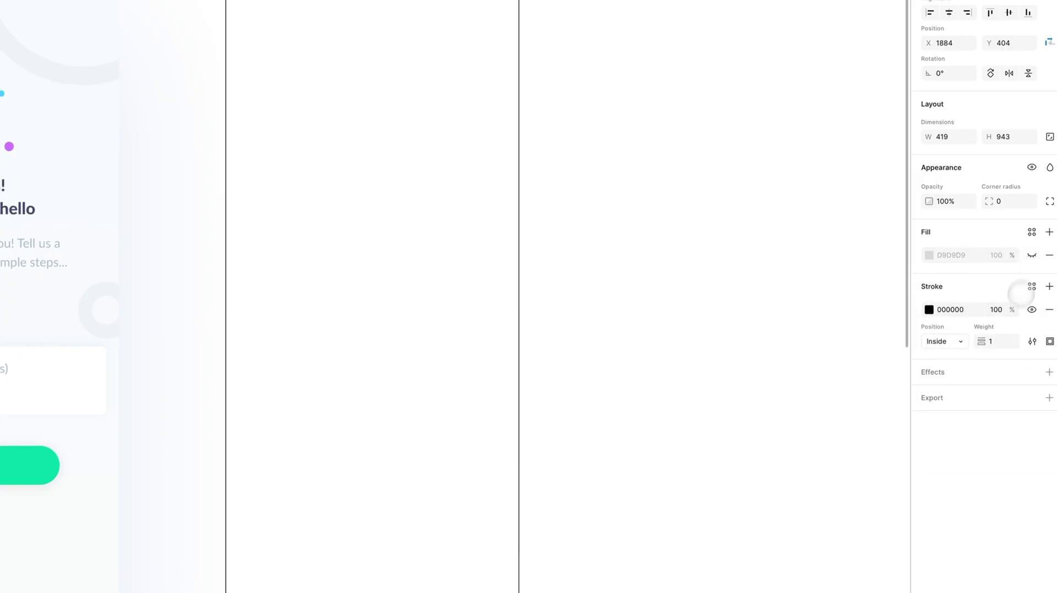
{"action": "key", "text": "shift+Up"}
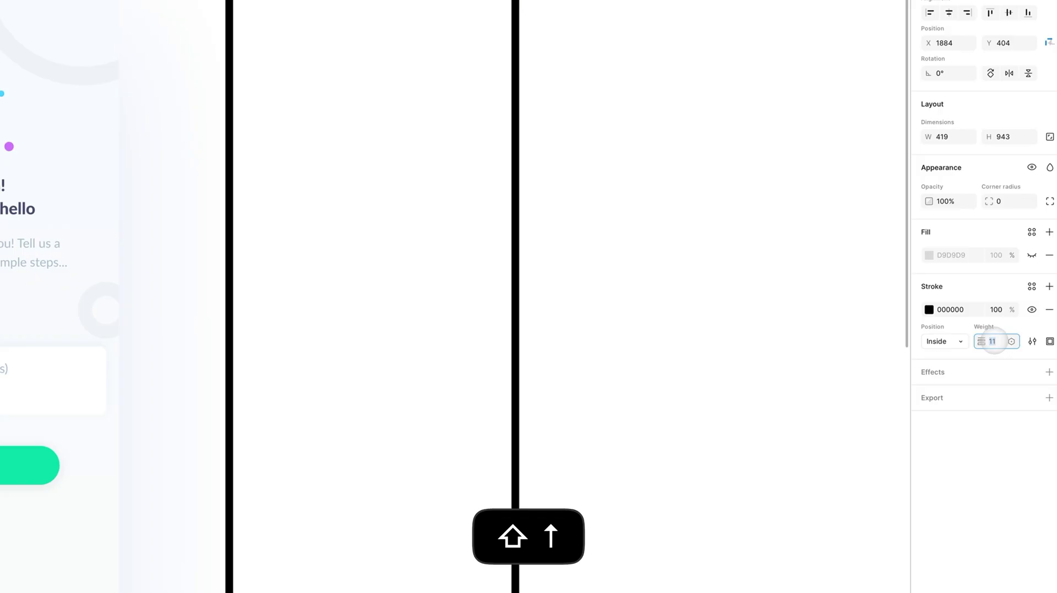
{"action": "key", "text": "Down"}
{"action": "key", "text": "Down"}
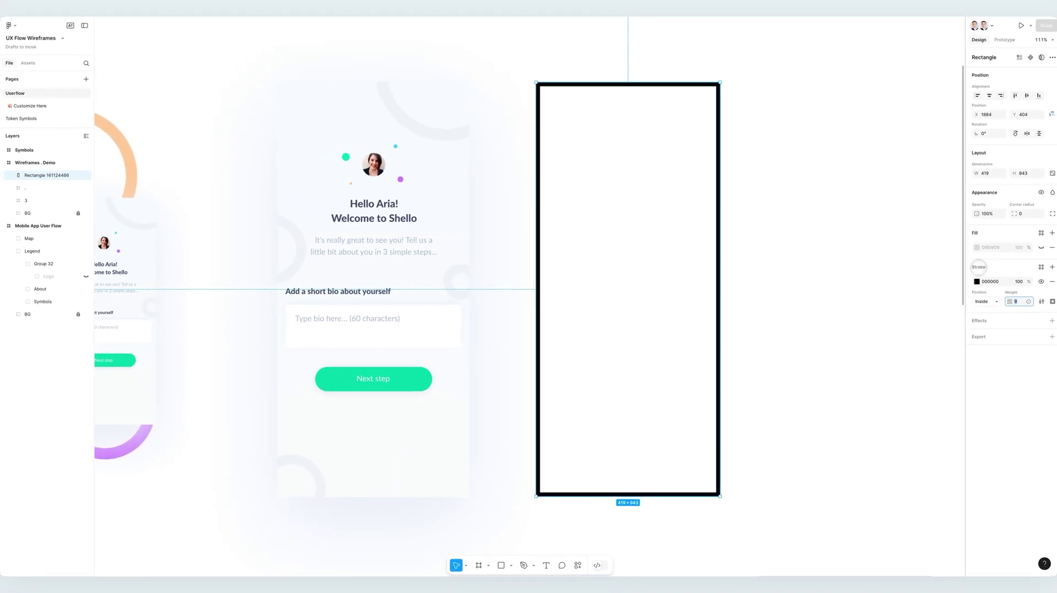
Duplicate the phone rectangle and shape the copy into a 145×142 outlined circle near the top.
{"action": "left_click", "coordinate": [735, 266]}
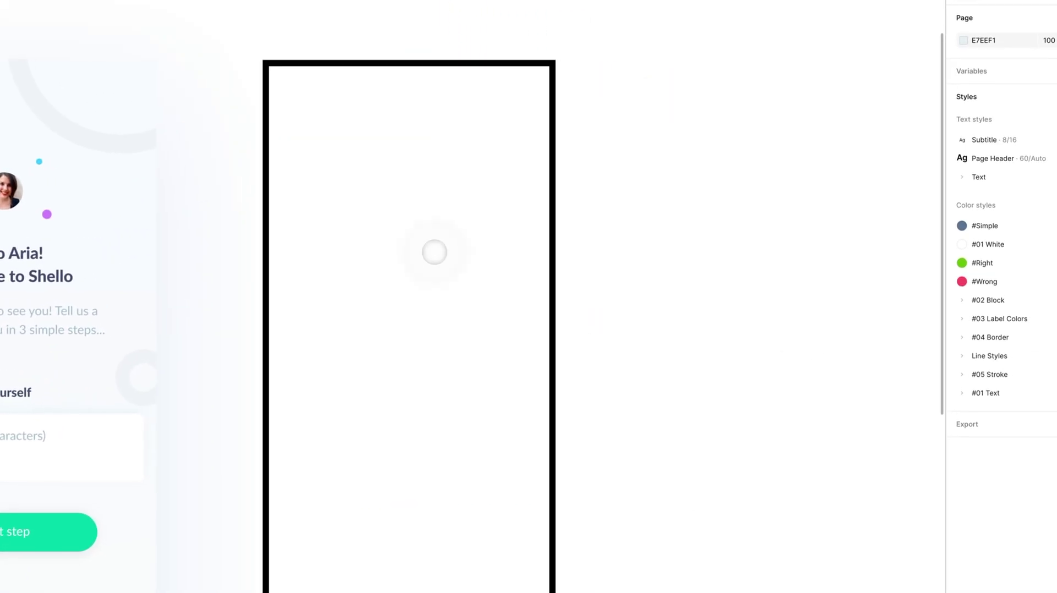
{"action": "left_click", "coordinate": [384, 70]}
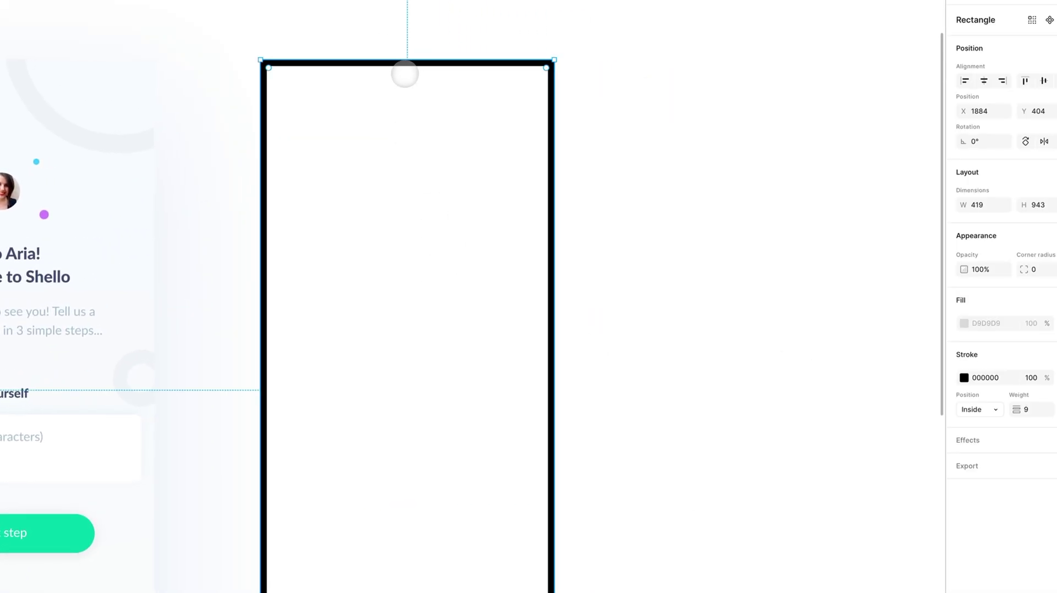
{"action": "key", "text": "super+c"}
{"action": "key", "text": "super+v"}
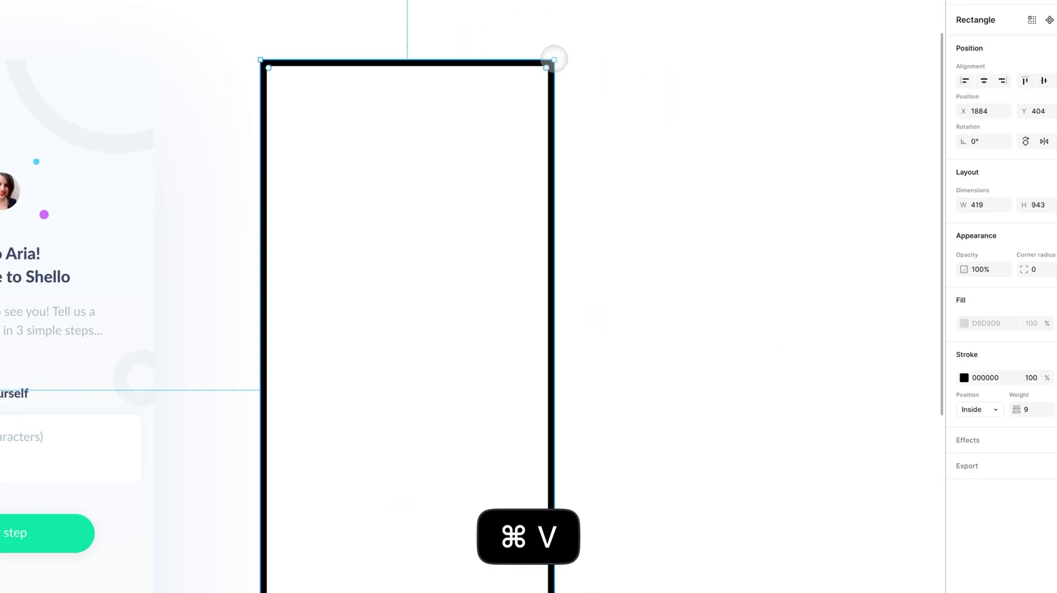
{"action": "left_click_drag", "start_coordinate": [554, 60], "coordinate": [373, 592]}
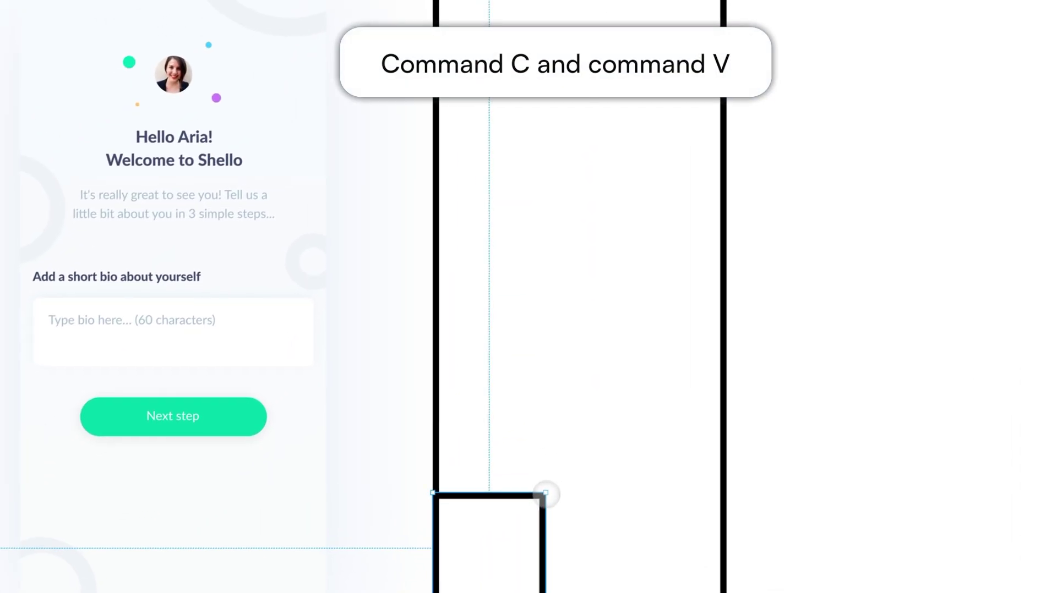
{"action": "left_click_drag", "start_coordinate": [546, 494], "coordinate": [622, 43]}
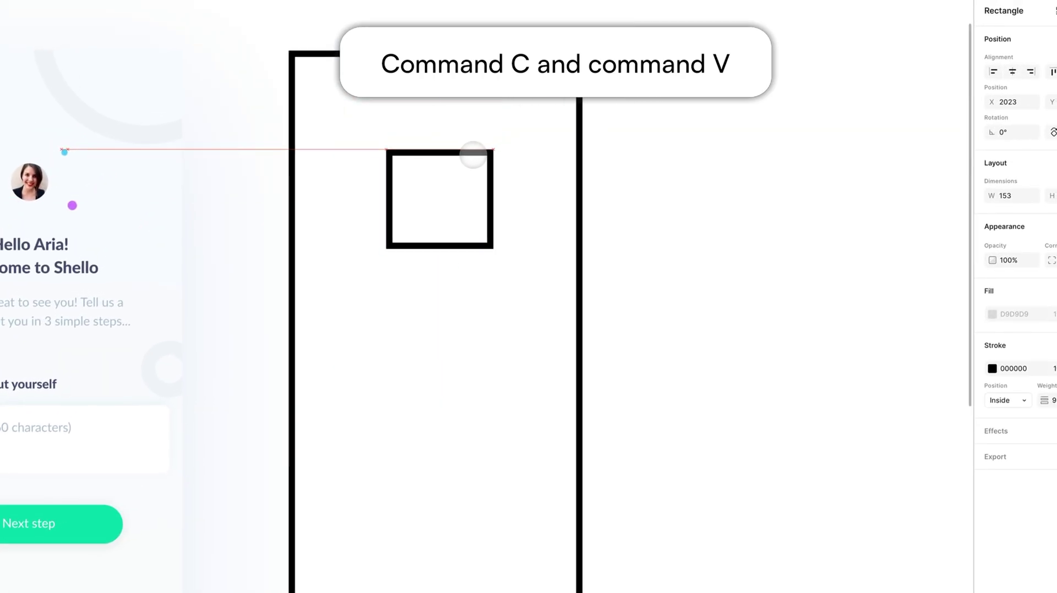
{"action": "left_click_drag", "start_coordinate": [473, 154], "coordinate": [391, 268]}
{"action": "left_click_drag", "start_coordinate": [493, 191], "coordinate": [463, 177]}
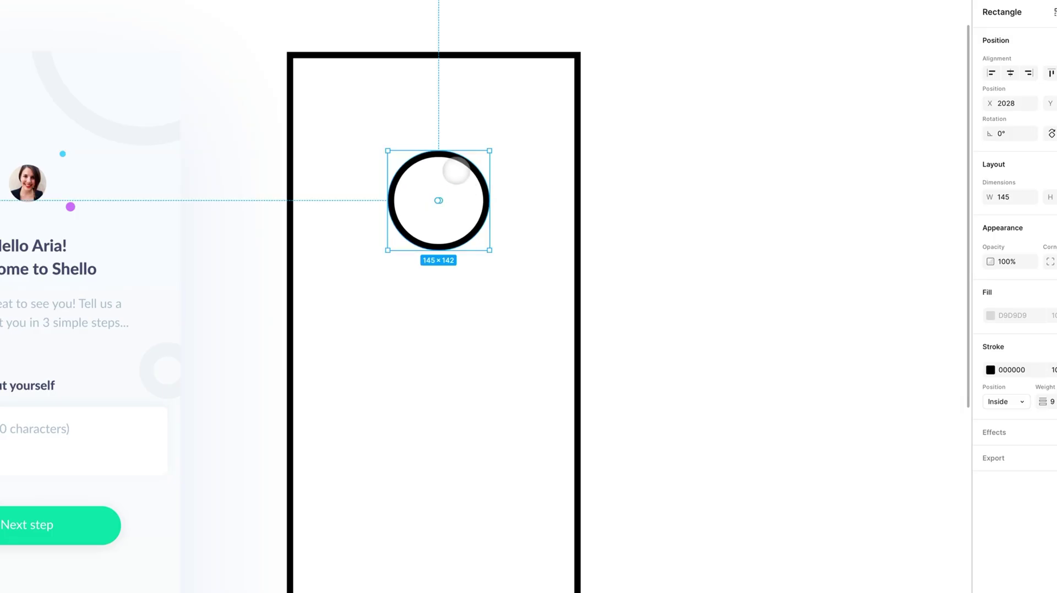
Duplicate the avatar circle and shrink the copy into a small head circle.
{"action": "key", "text": "super+c"}
{"action": "key", "text": "super+v"}
{"action": "left_click_drag", "start_coordinate": [490, 151], "coordinate": [446, 186]}
{"action": "scroll", "coordinate": [454, 175], "scroll_direction": "up", "scroll_amount": 3}
{"action": "scroll", "coordinate": [441, 177], "scroll_direction": "down", "scroll_amount": 3}
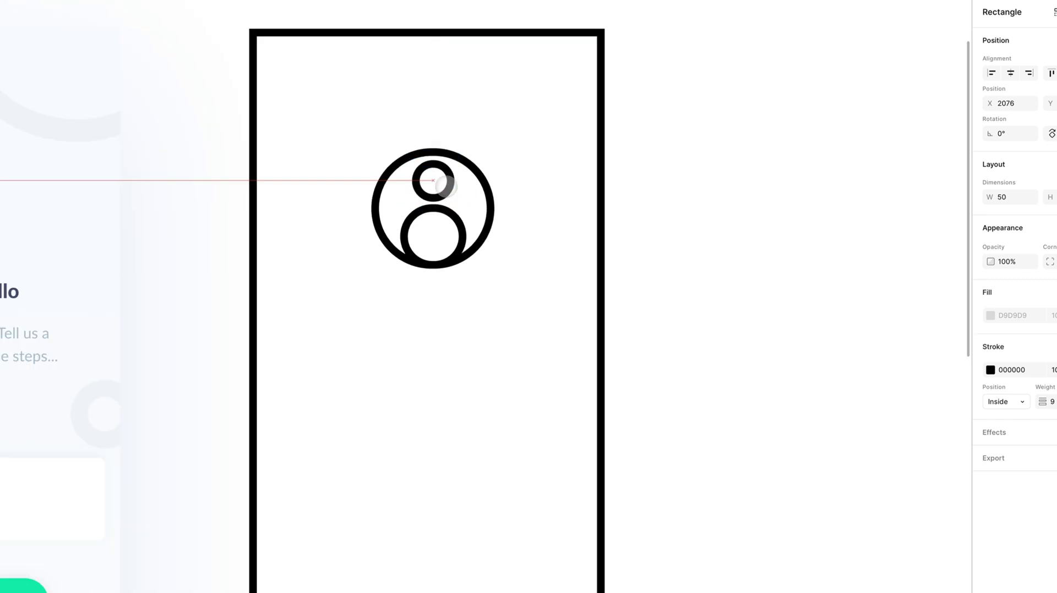
{"action": "scroll", "coordinate": [445, 186], "scroll_direction": "down", "scroll_amount": 2}
{"action": "left_click", "coordinate": [619, 215]}
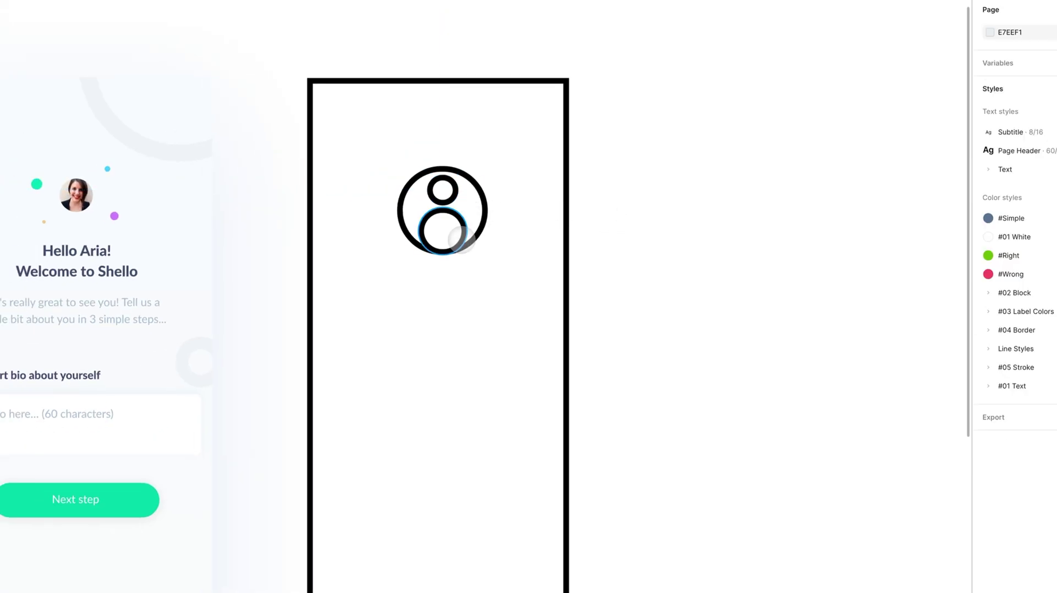
Draw a headline bar under the avatar, fill it with the icon's black, and center it.
{"action": "left_click", "coordinate": [567, 315]}
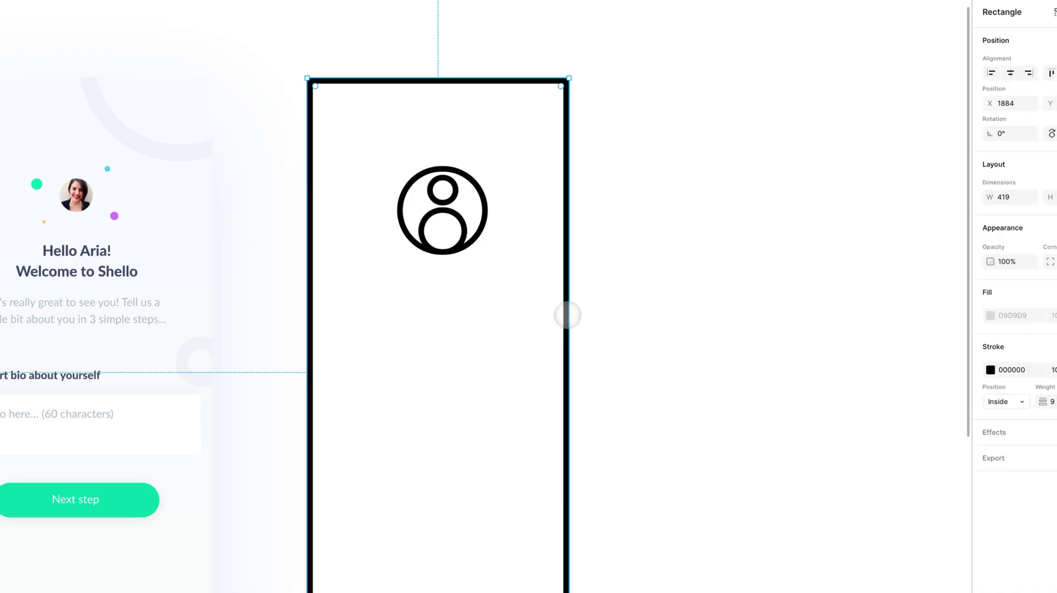
{"action": "left_click_drag", "start_coordinate": [376, 301], "coordinate": [498, 316]}
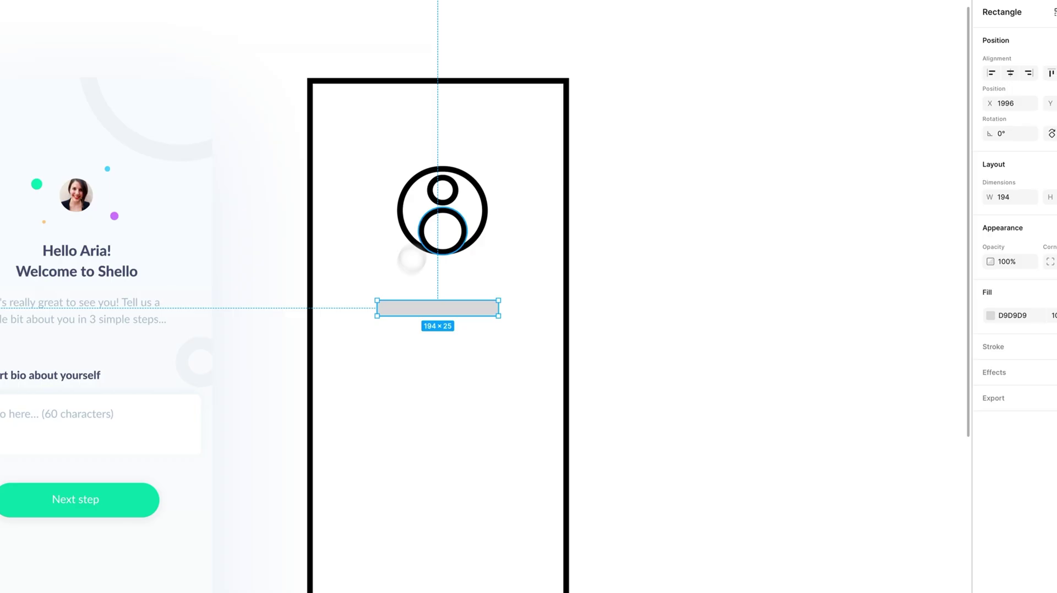
{"action": "key", "text": "ctrl+c"}
{"action": "left_click", "coordinate": [413, 249]}
{"action": "mouse_move", "coordinate": [449, 309]}
{"action": "left_mouse_down"}
{"action": "mouse_move", "coordinate": [504, 297]}
{"action": "mouse_move", "coordinate": [474, 301]}
{"action": "mouse_move", "coordinate": [474, 336]}
{"action": "mouse_move", "coordinate": [463, 338]}
{"action": "left_mouse_up"}
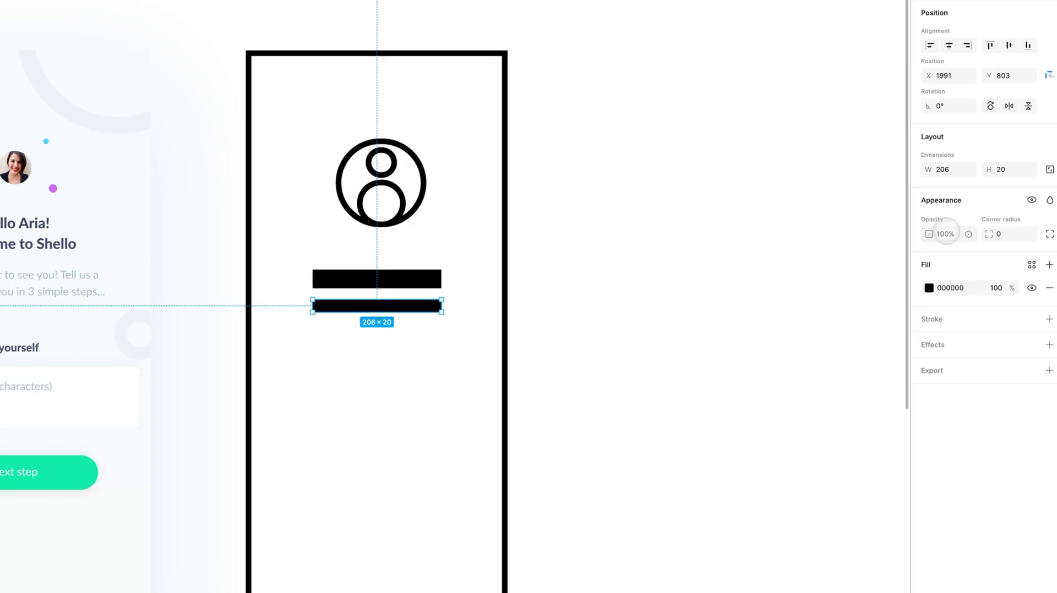
Fade the lower bar to 40% opacity and thin it into a grey subtext line.
{"action": "key", "text": "shift+Down"}
{"action": "key", "text": "shift+Down"}
{"action": "key", "text": "shift+Down"}
{"action": "key", "text": "shift+Down"}
{"action": "key", "text": "shift+Down"}
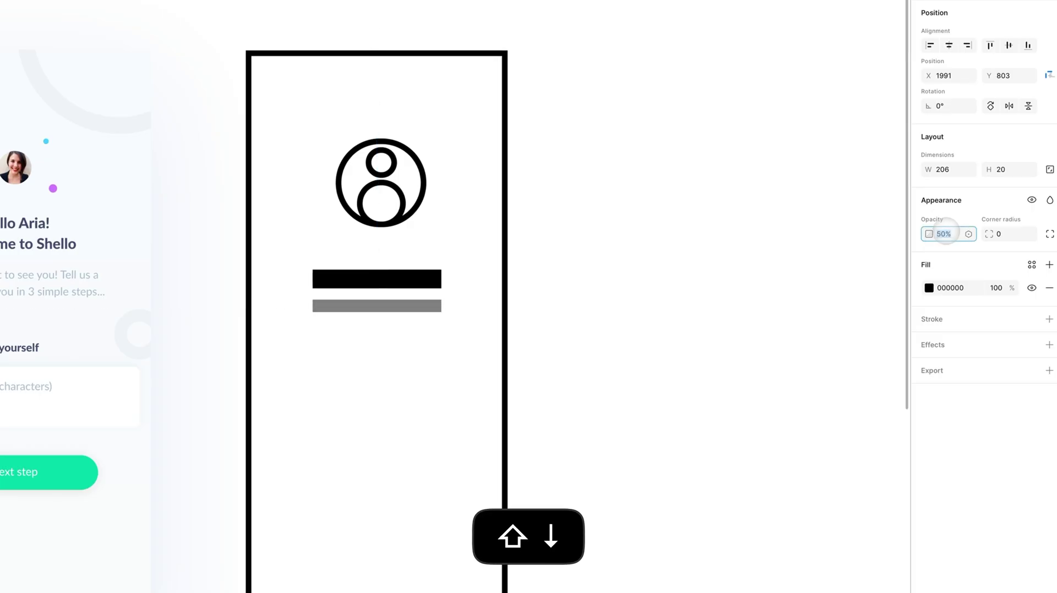
{"action": "key", "text": "shift+Down"}
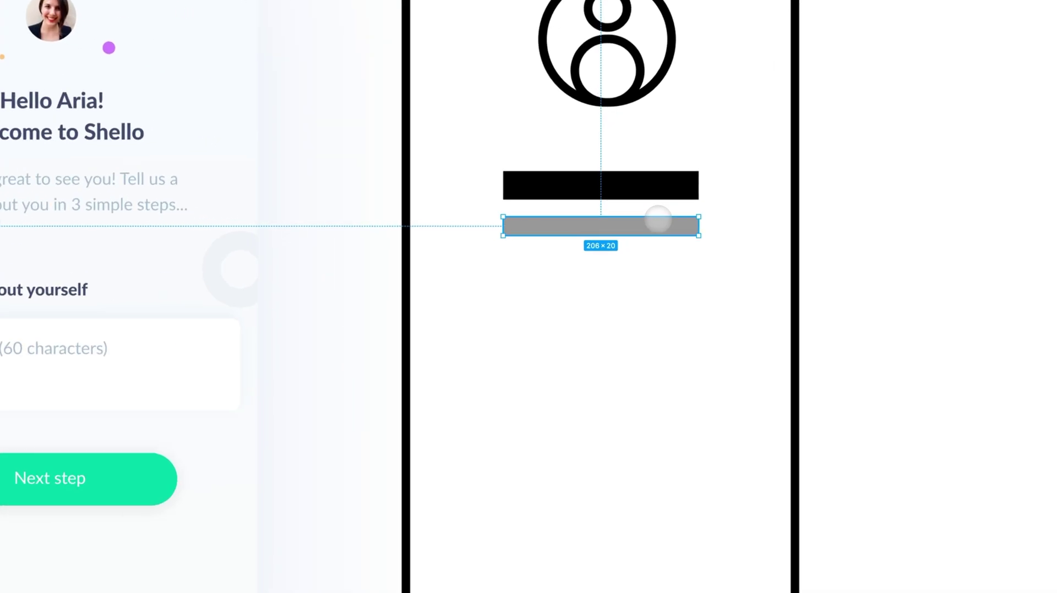
{"action": "left_click_drag", "start_coordinate": [658, 221], "coordinate": [680, 260]}
Copy the black headline bar below the grey bars as a short label.
{"action": "scroll", "coordinate": [681, 260], "scroll_direction": "down", "scroll_amount": 2}
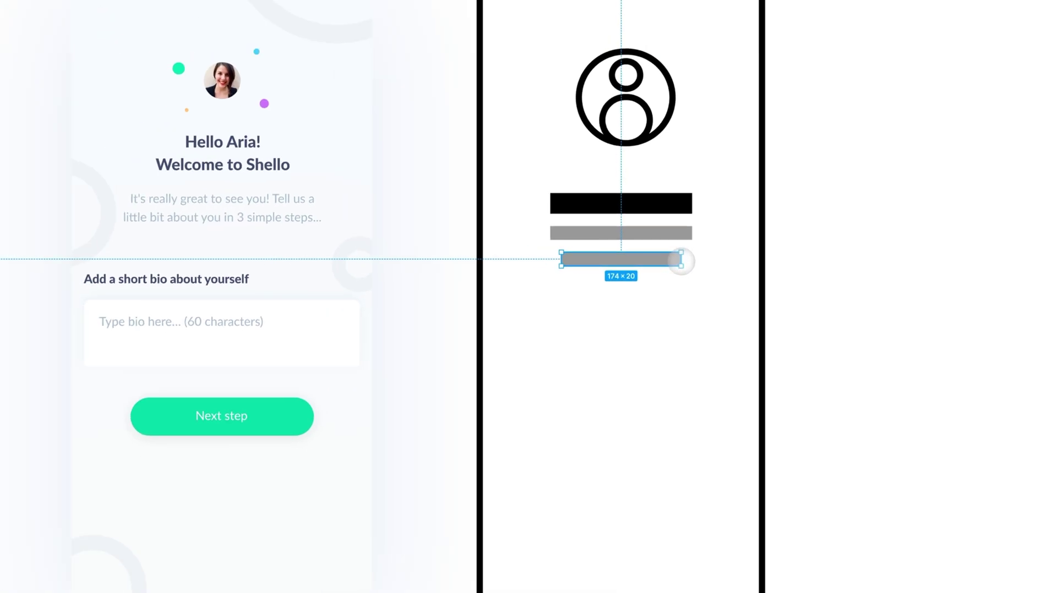
{"action": "left_click", "coordinate": [638, 208]}
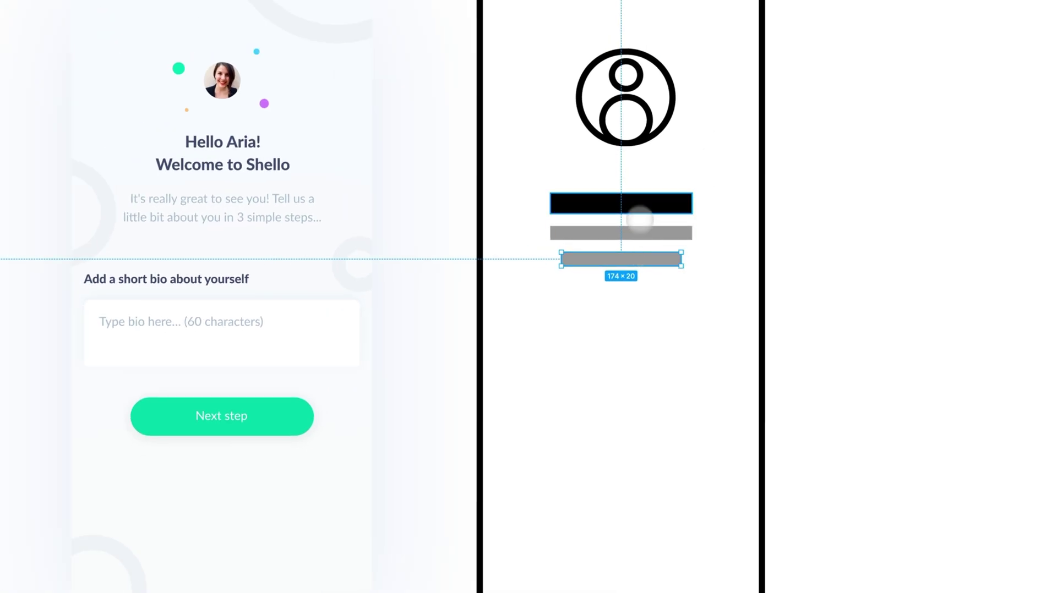
{"action": "left_click_drag", "start_coordinate": [641, 202], "coordinate": [731, 423]}
{"action": "key", "text": "super+v"}
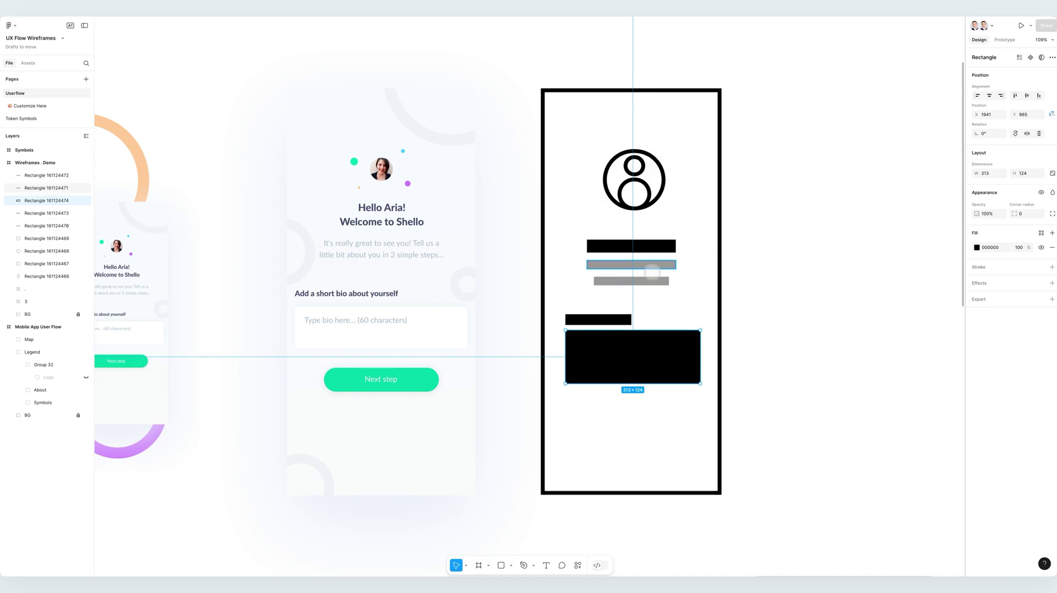
Fill the 313×124 input box under the label with light grey.
{"action": "key", "text": "ctrl+c"}
{"action": "left_click", "coordinate": [652, 269]}
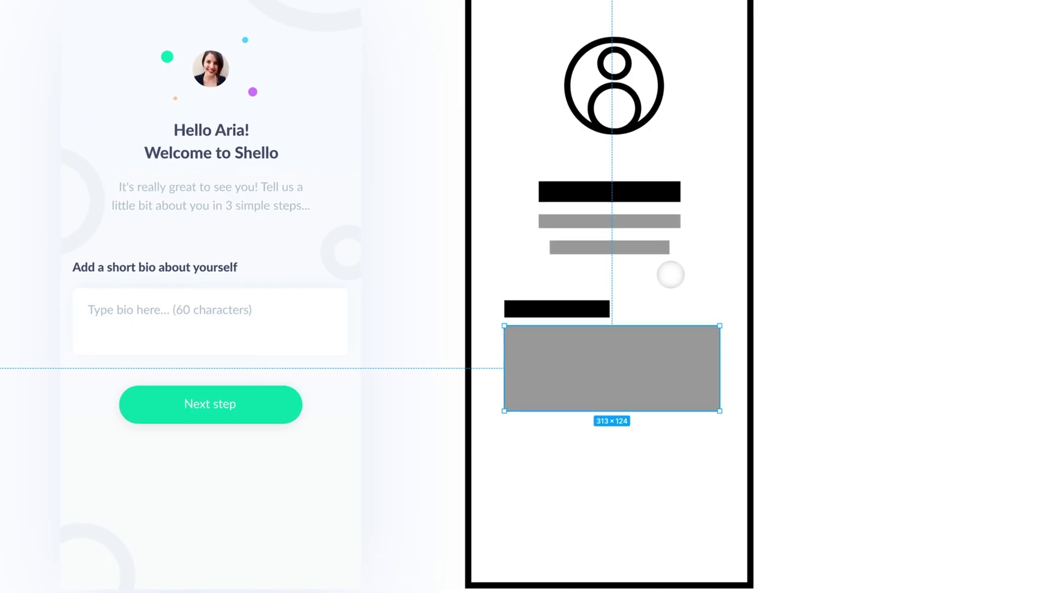
{"action": "key", "text": "shift+4"}
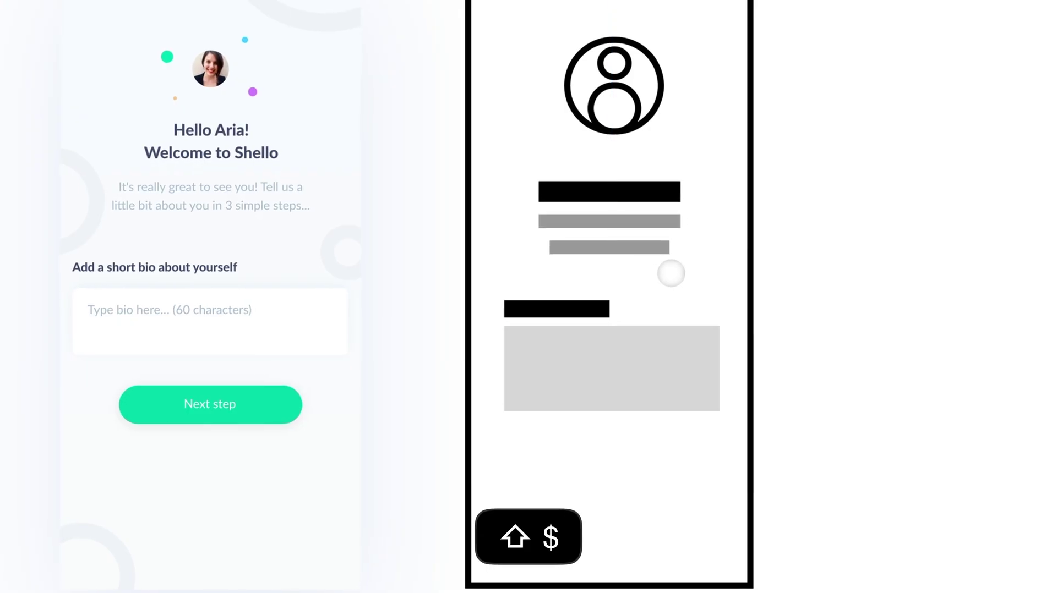
{"action": "left_click", "coordinate": [631, 330]}
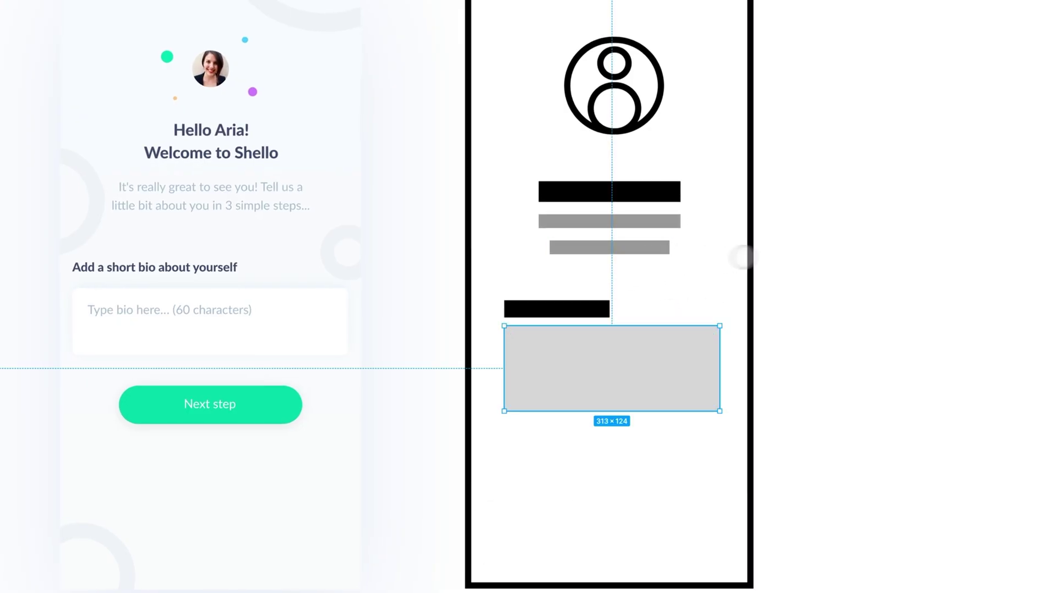
{"action": "left_click", "coordinate": [794, 257]}
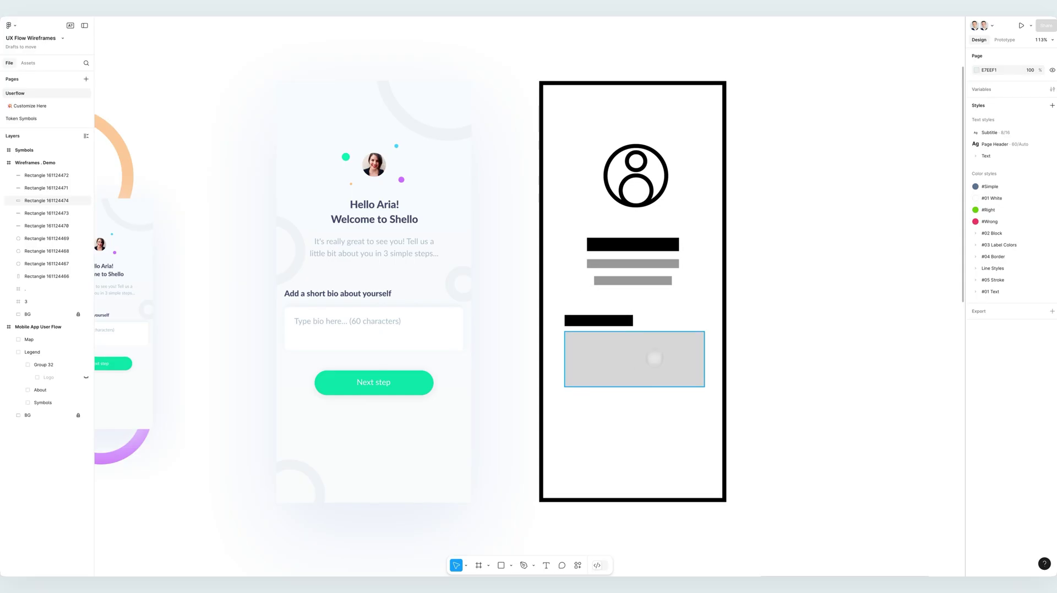
Duplicate the input box below as a 313×52 bar filled with the Next step green.
{"action": "left_click_drag", "start_coordinate": [598, 338], "coordinate": [603, 397]}
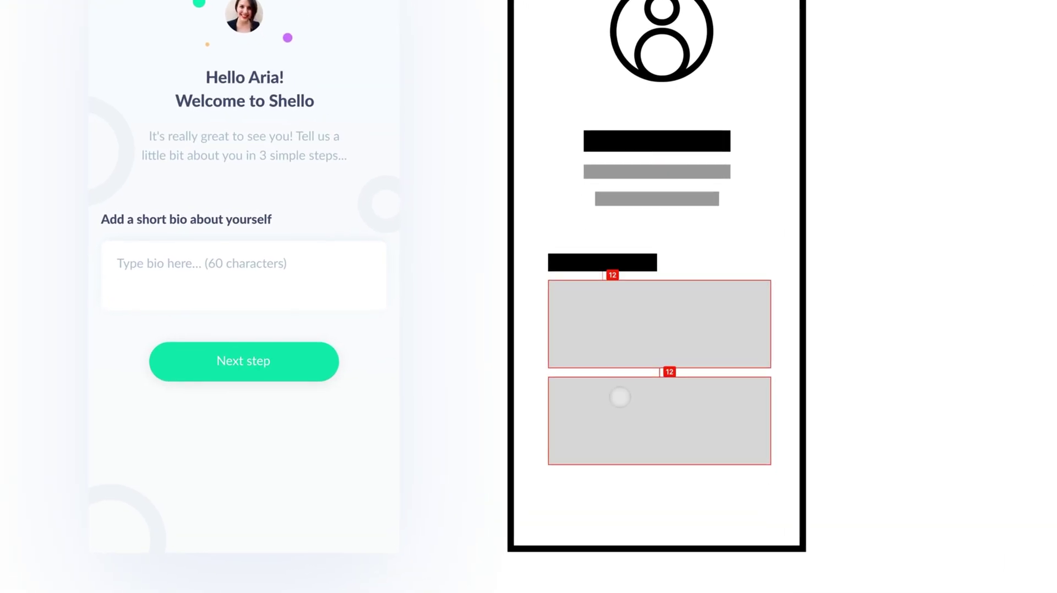
{"action": "left_click_drag", "start_coordinate": [659, 465], "coordinate": [658, 411]}
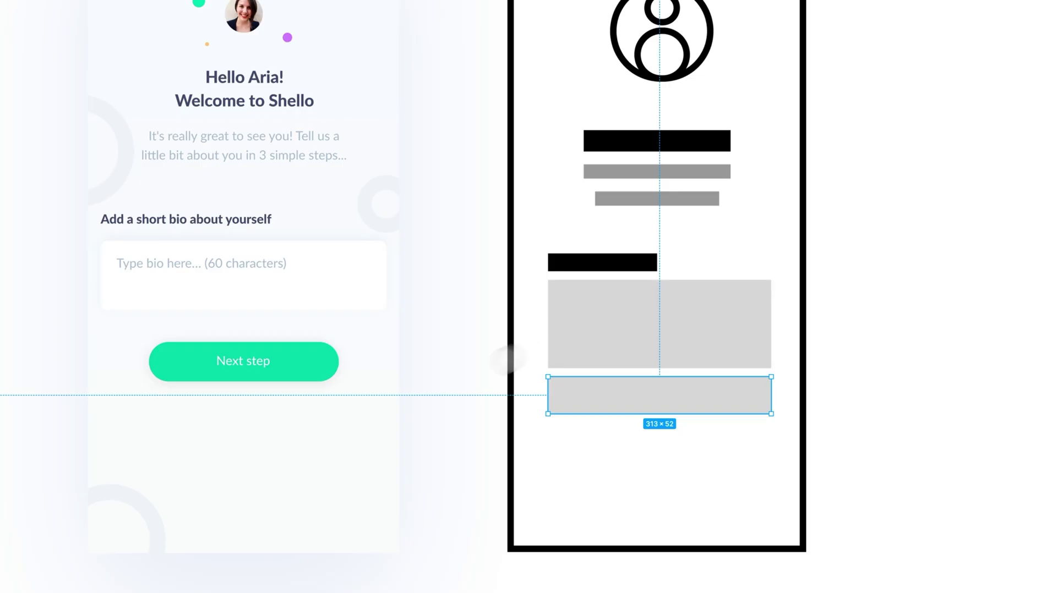
{"action": "key", "text": "ctrl+c"}
{"action": "left_click", "coordinate": [313, 365]}
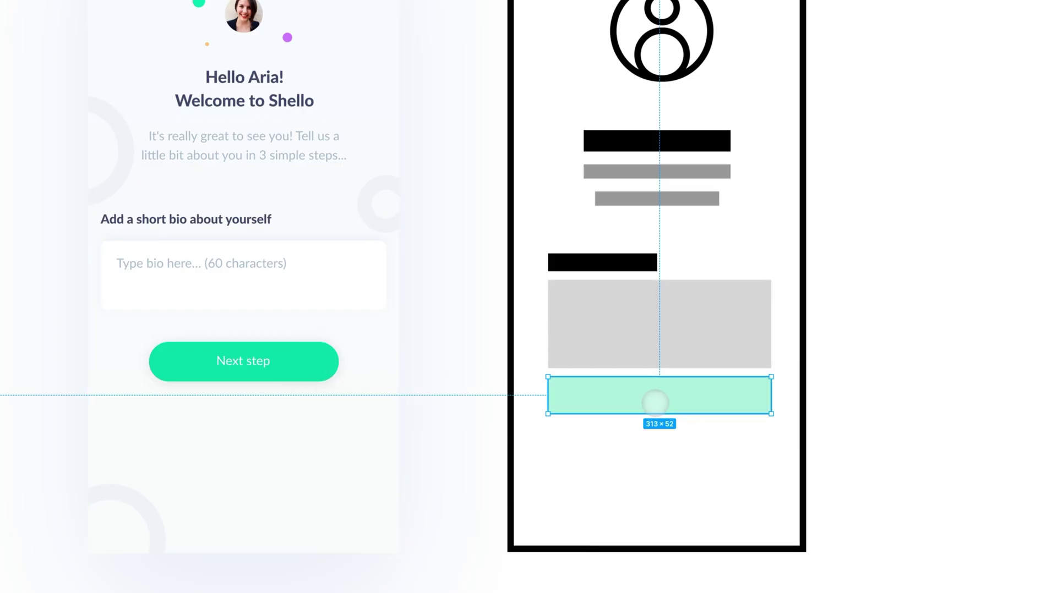
{"action": "key", "text": "shift+equal"}
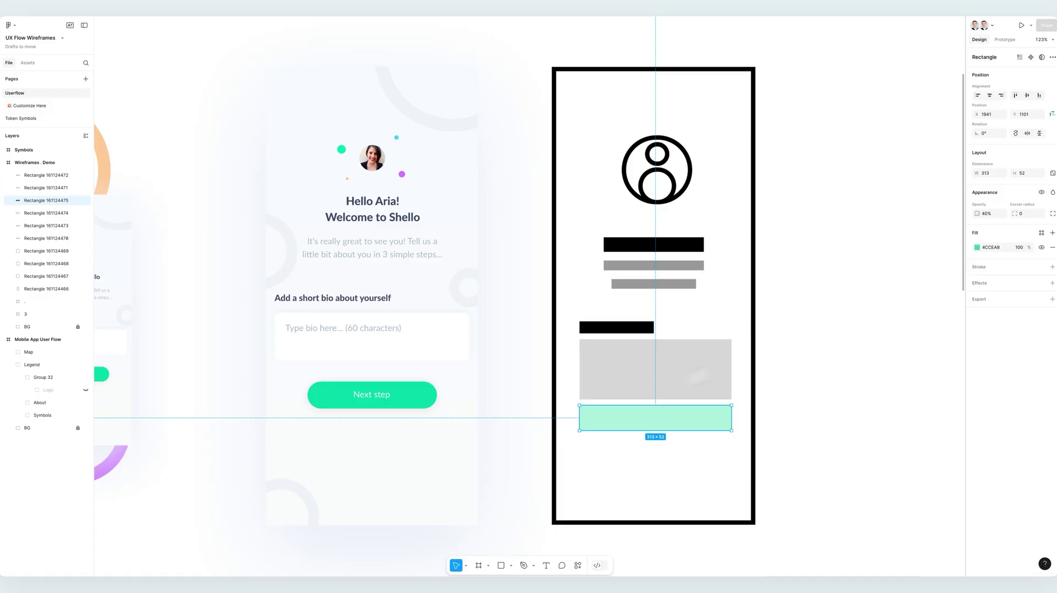
Set the green bar to 100% opacity and align it with the Next step button.
{"action": "left_click", "coordinate": [985, 213]}
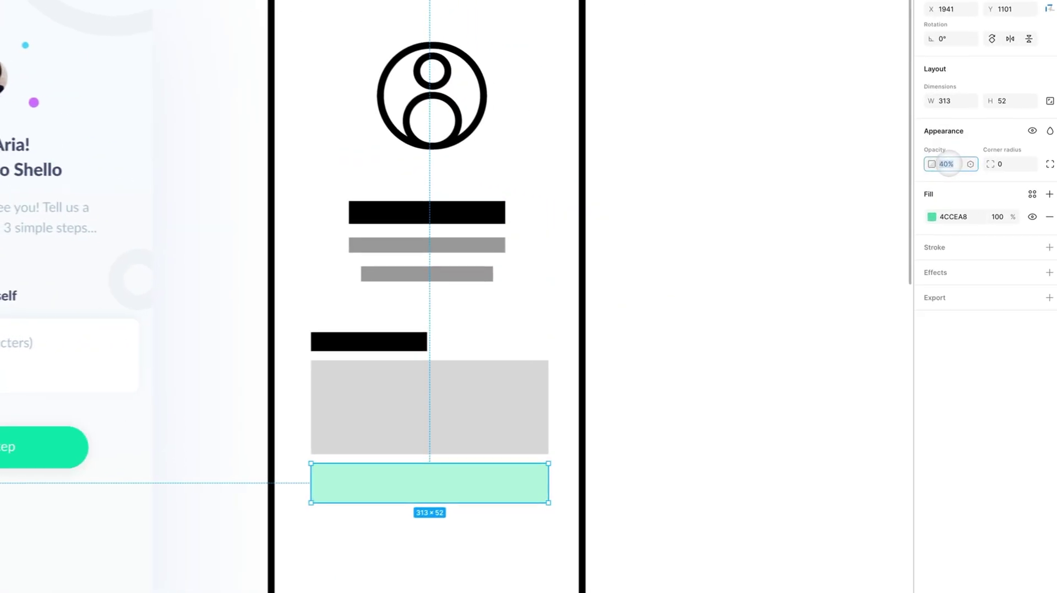
{"action": "key", "text": "shift+Up"}
{"action": "key", "text": "shift+Up"}
{"action": "key", "text": "shift+Up"}
{"action": "key", "text": "shift+Up"}
{"action": "key", "text": "shift+Up"}
{"action": "key", "text": "shift+Up"}
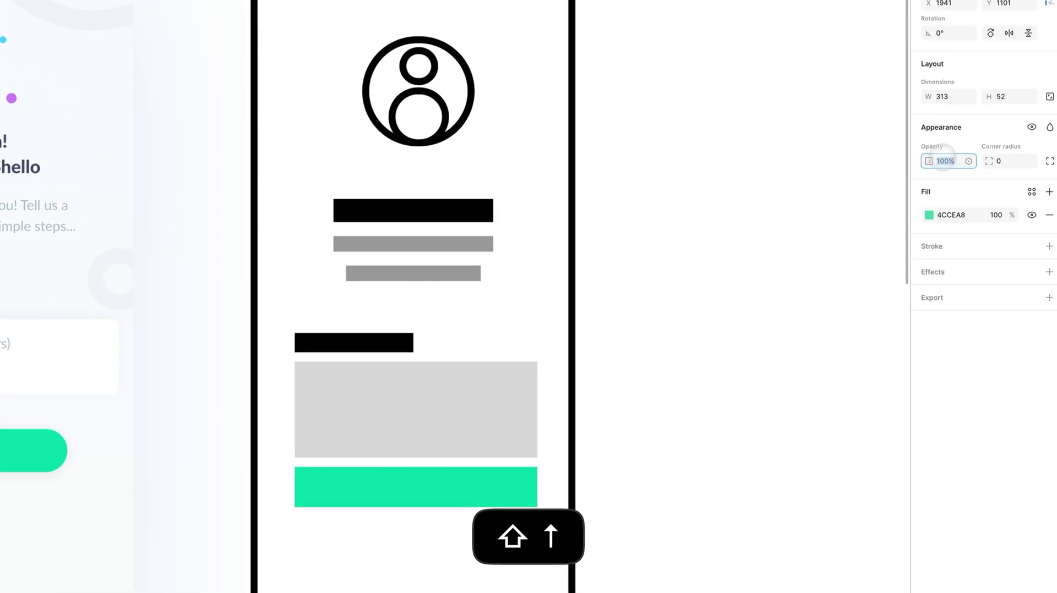
{"action": "scroll", "coordinate": [573, 293], "scroll_direction": "down", "scroll_amount": 3}
{"action": "left_click_drag", "start_coordinate": [493, 430], "coordinate": [478, 451]}
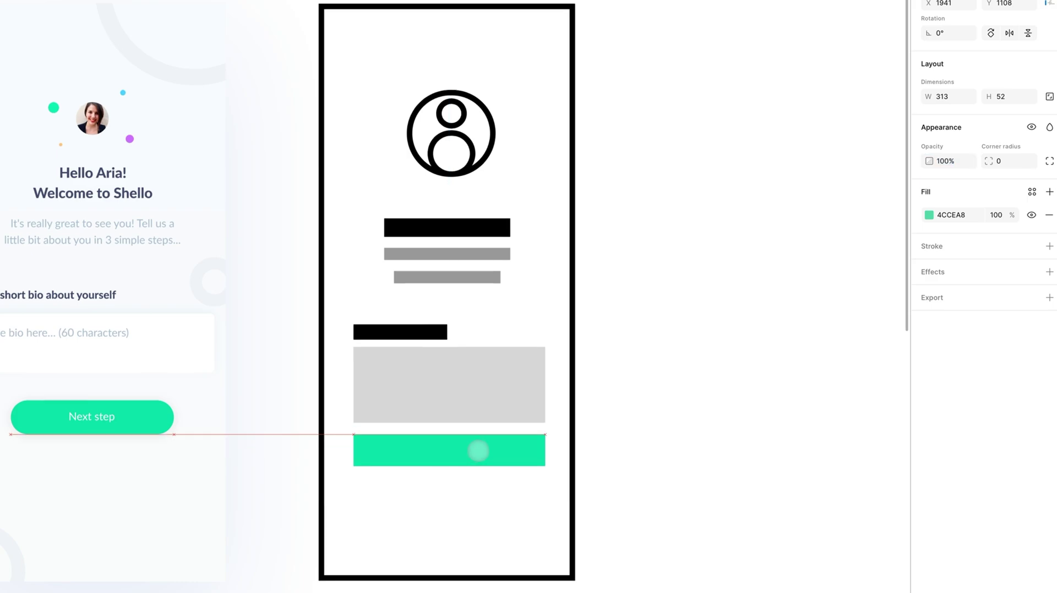
{"action": "left_click", "coordinate": [616, 365]}
Navigate the canvas to the Mobile App User Flow map.
{"action": "scroll", "coordinate": [597, 349], "scroll_direction": "up", "scroll_amount": 1}
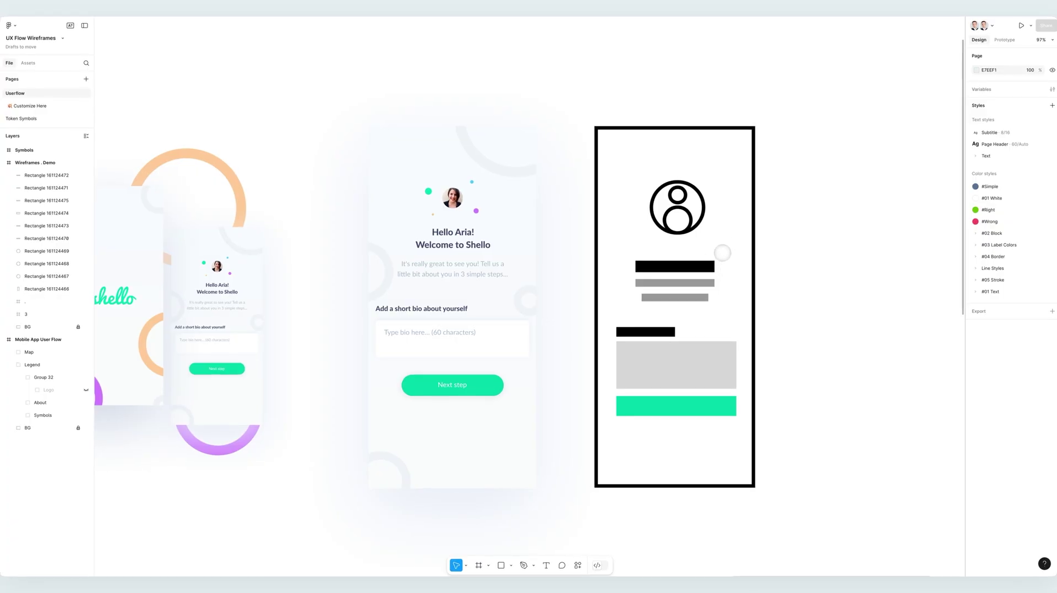
{"action": "scroll", "coordinate": [710, 291], "scroll_direction": "down", "scroll_amount": 1}
{"action": "scroll", "coordinate": [710, 292], "scroll_direction": "right", "scroll_amount": 1}
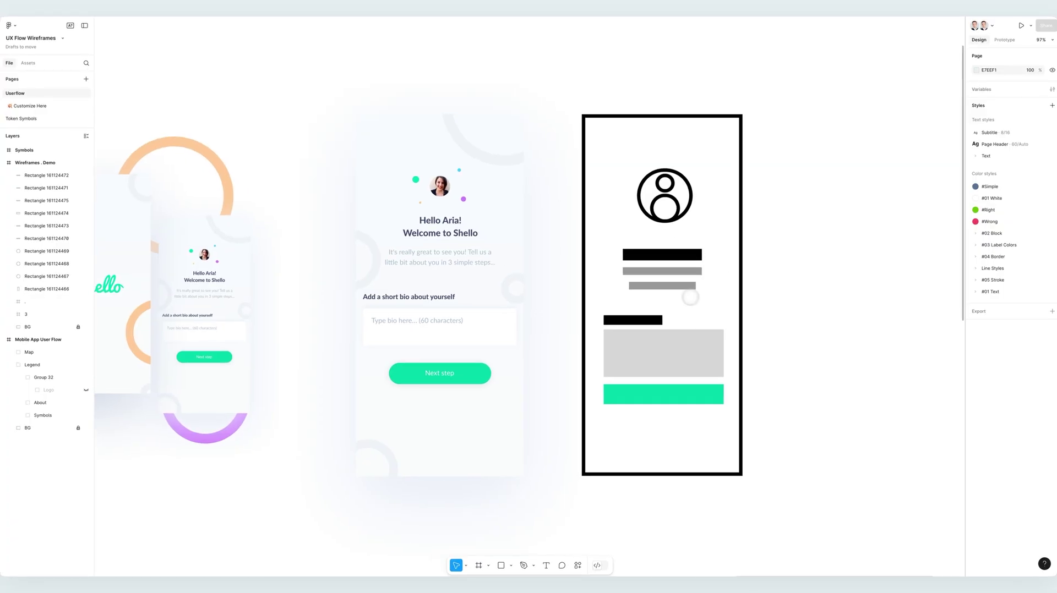
{"action": "scroll", "coordinate": [813, 347], "scroll_direction": "down", "scroll_amount": 5}
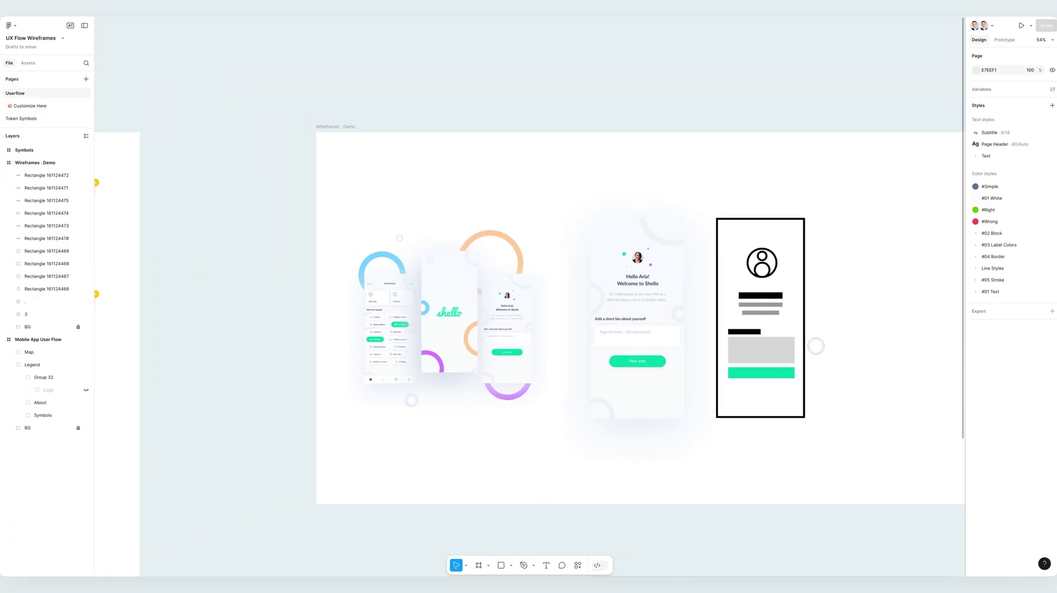
{"action": "scroll", "coordinate": [816, 346], "scroll_direction": "left", "scroll_amount": 5}
{"action": "key", "text": "shift+2"}
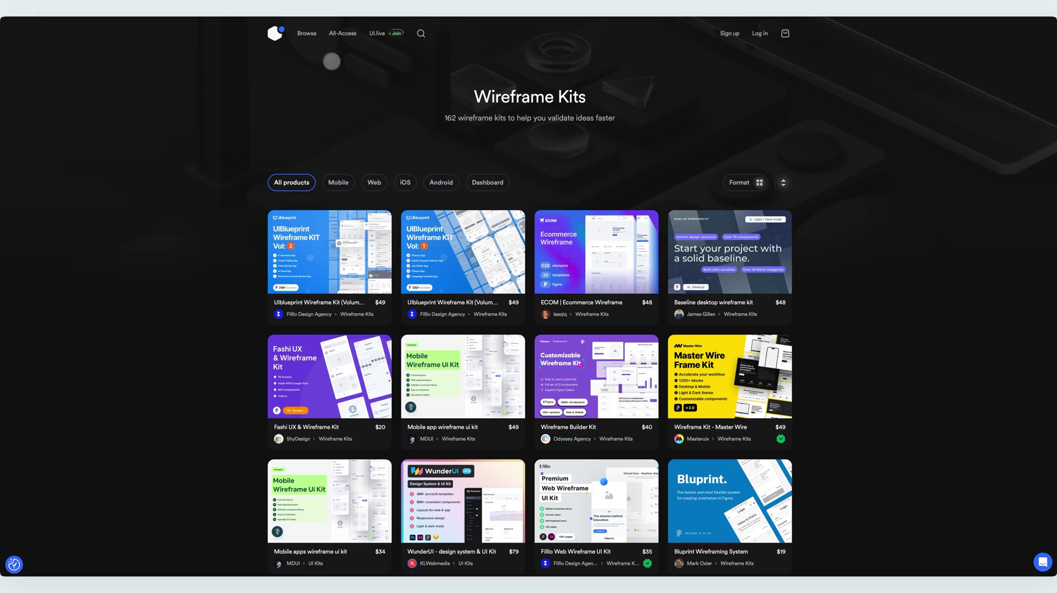
Bring up the Browse menu on UI8's Wireframe Kits page listing 162 kits.
{"action": "mouse_move", "coordinate": [314, 29]}
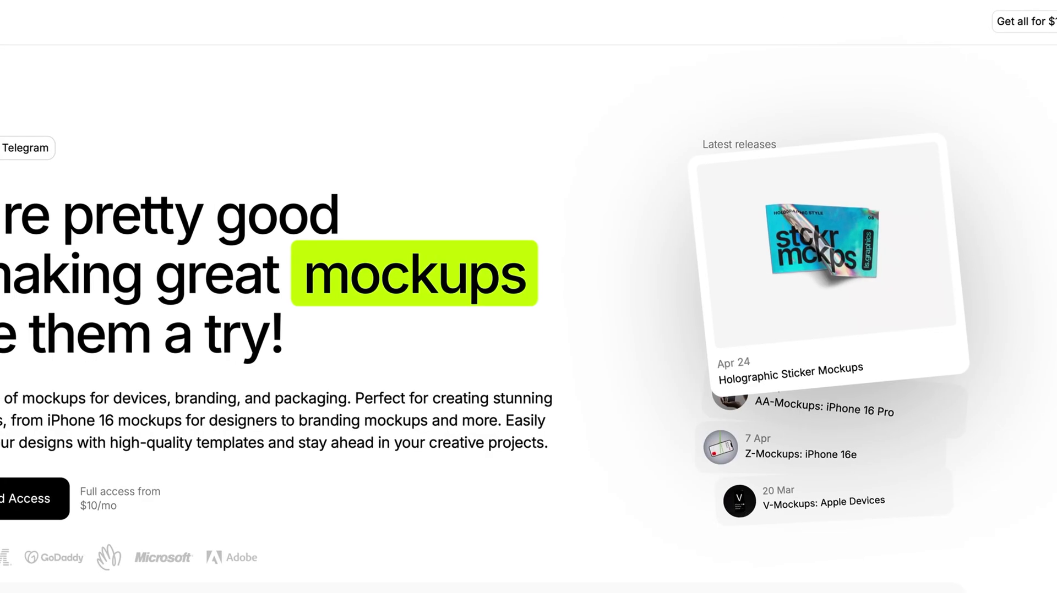
Scroll down the LS Graphics home page through its device mockup sections.
{"action": "scroll", "coordinate": [301, 172], "scroll_direction": "down", "scroll_amount": 10}
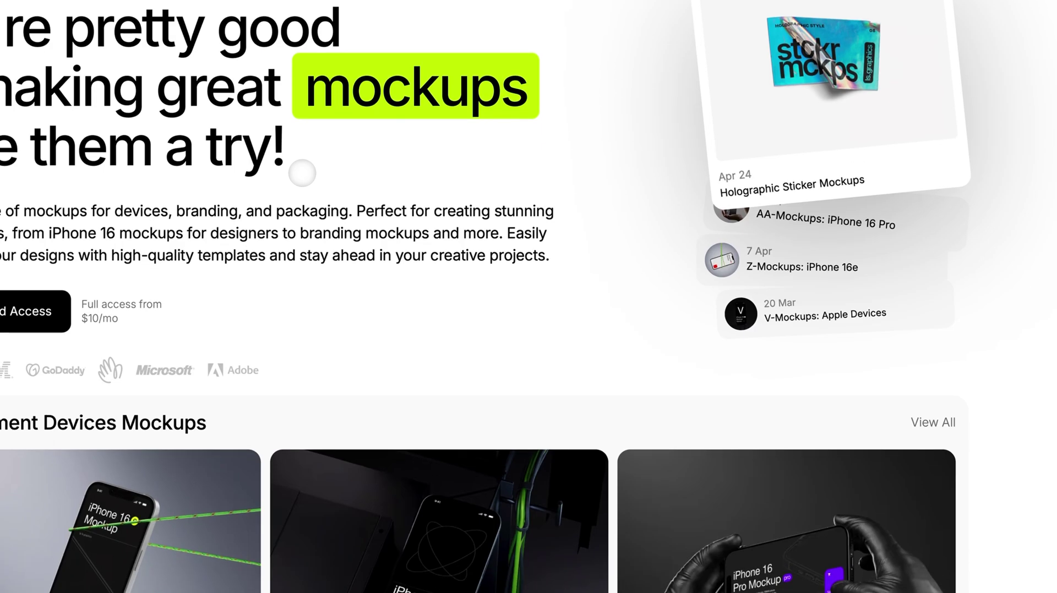
{"action": "scroll", "coordinate": [418, 156], "scroll_direction": "down", "scroll_amount": 5}
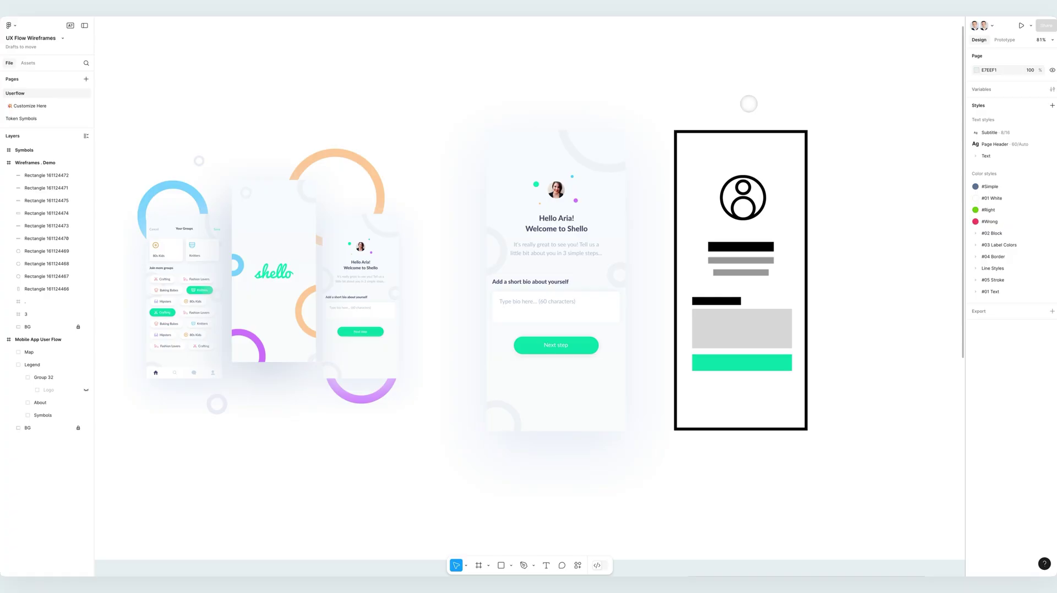
{"action": "scroll", "coordinate": [751, 98], "scroll_direction": "up", "scroll_amount": 2}
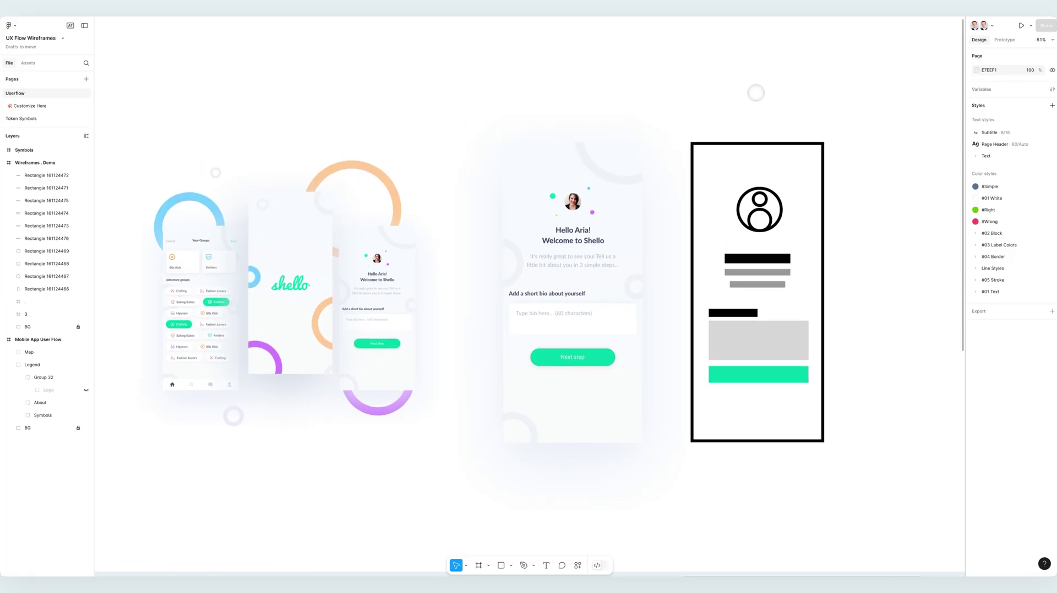